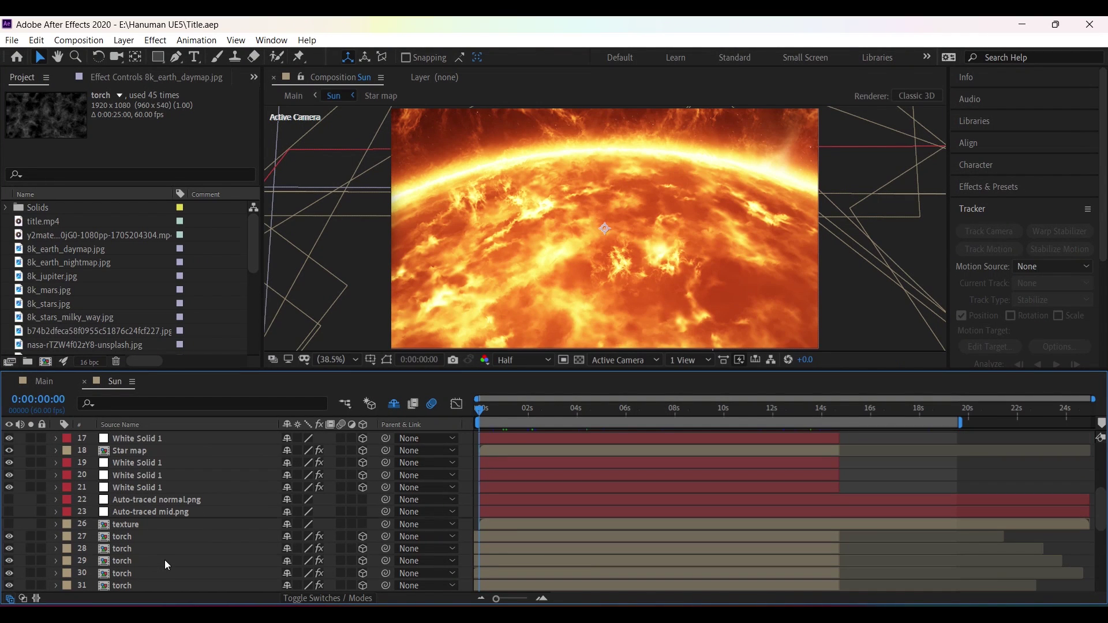
Step: Open the Star map composition and examine its first layer's Fractal Noise settings and Evolution expression
click(141, 488)
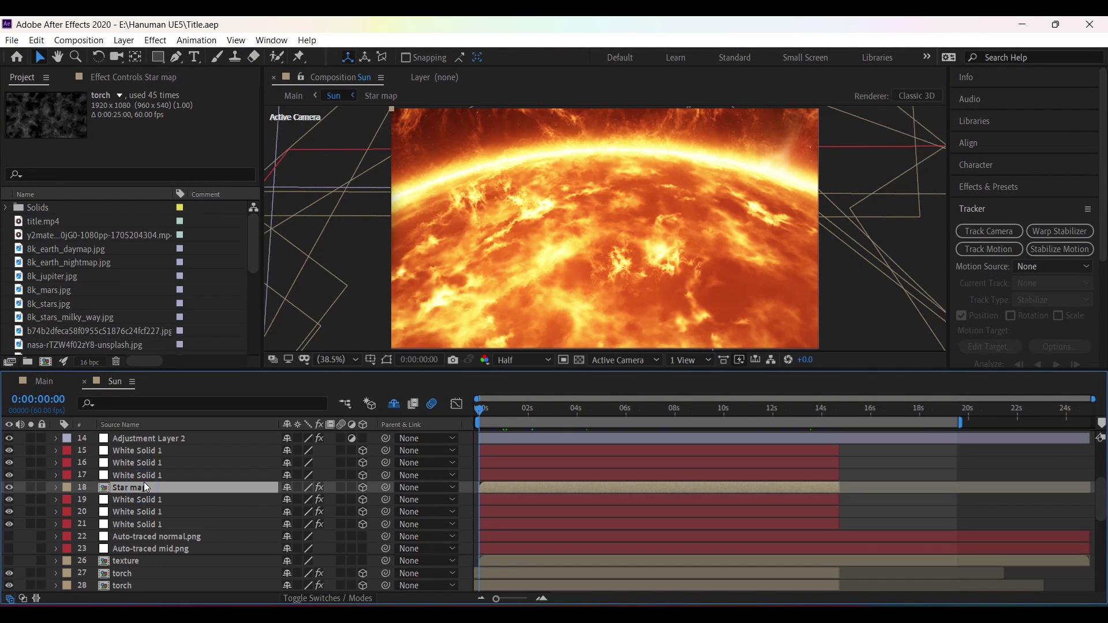
double_click(144, 483)
click(354, 359)
click(341, 120)
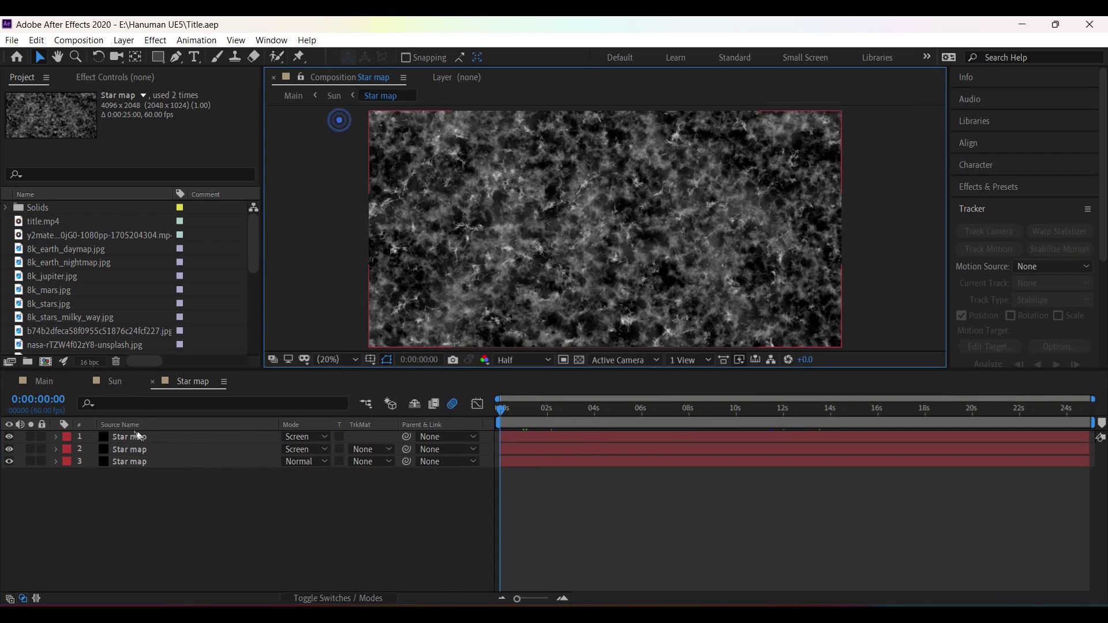
click(144, 436)
click(151, 75)
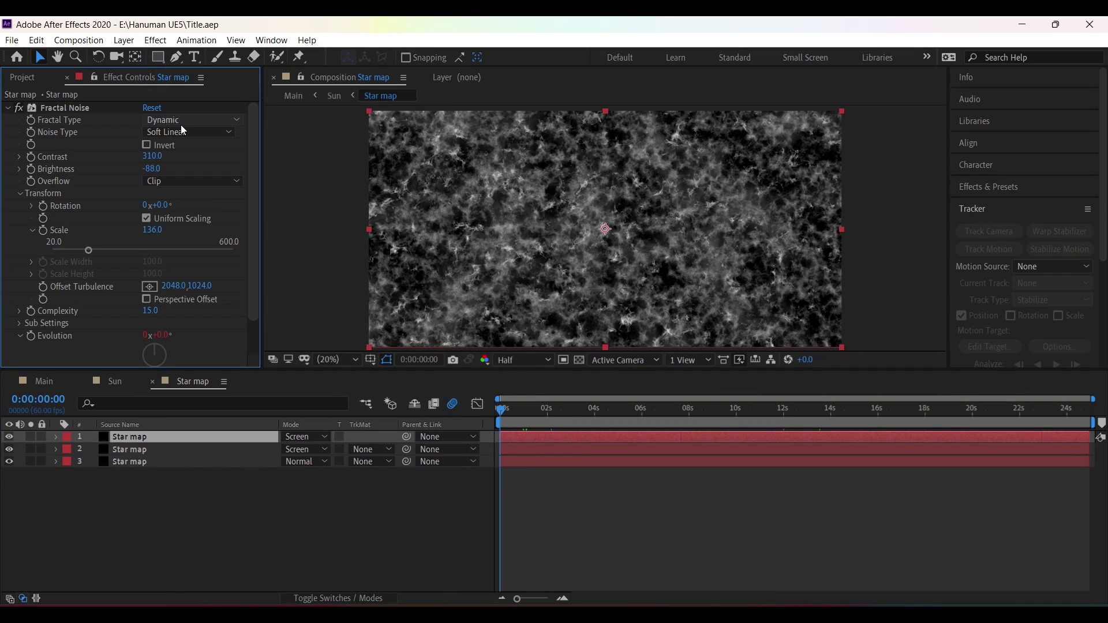
scroll(115, 300, down, 1)
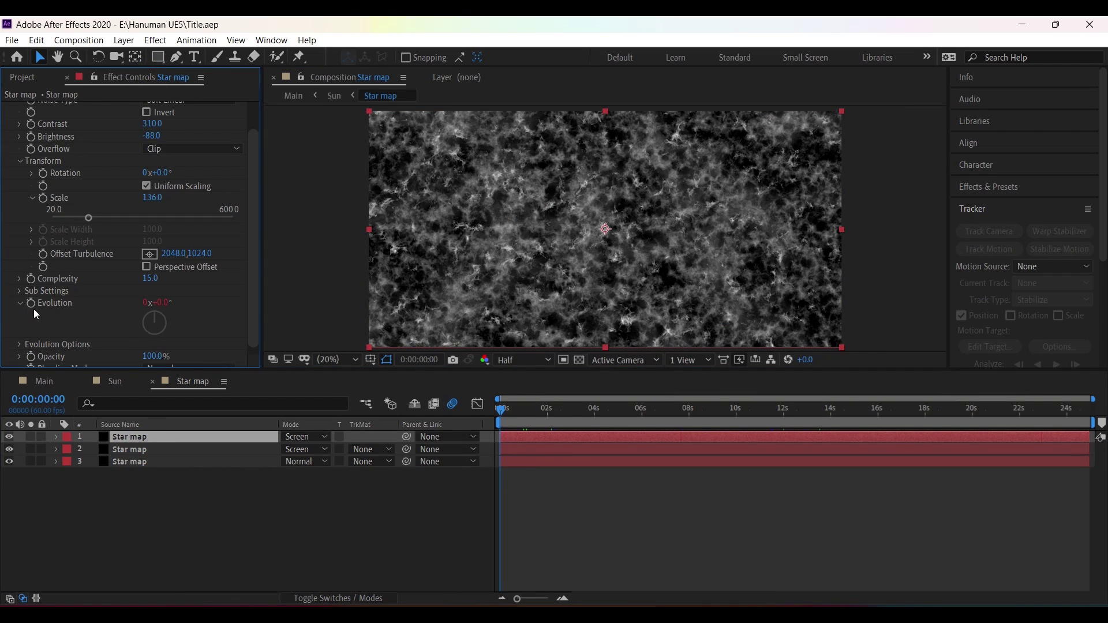
click(55, 437)
scroll(209, 543, down, 3)
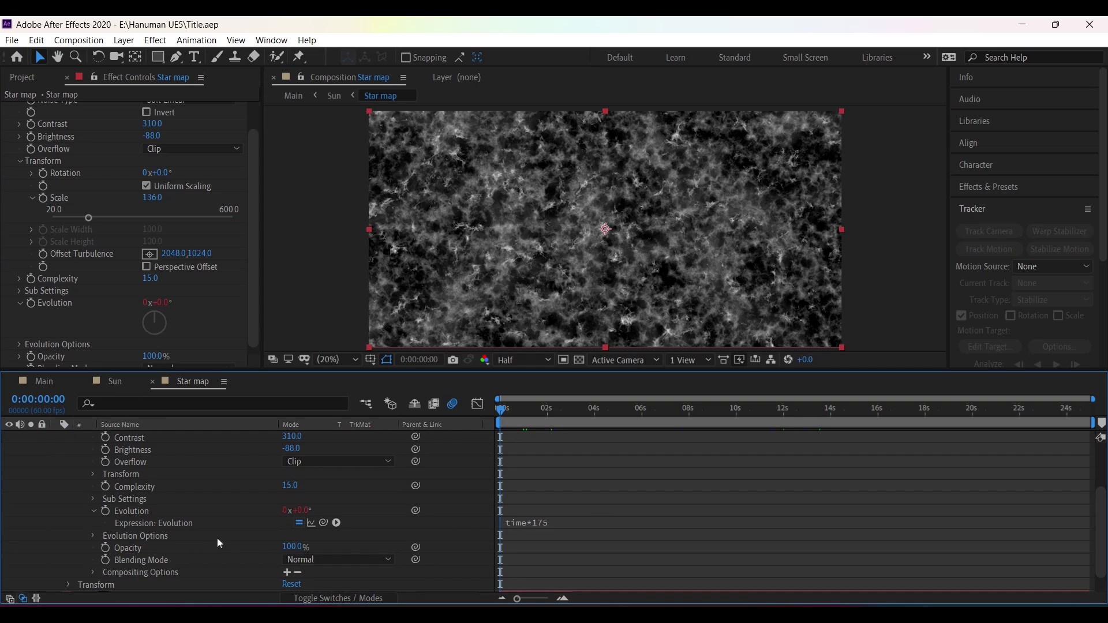
scroll(160, 537, down, 2)
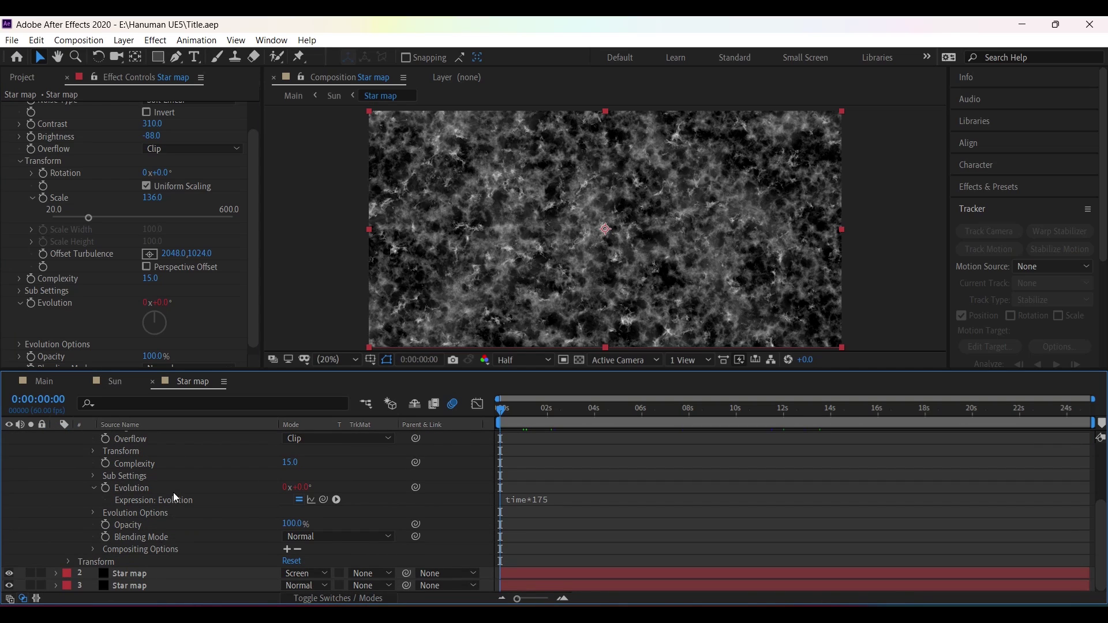
Step: Set the second Star map layer's Fractal Noise contrast to 82 and inspect its Evolution expression
click(186, 575)
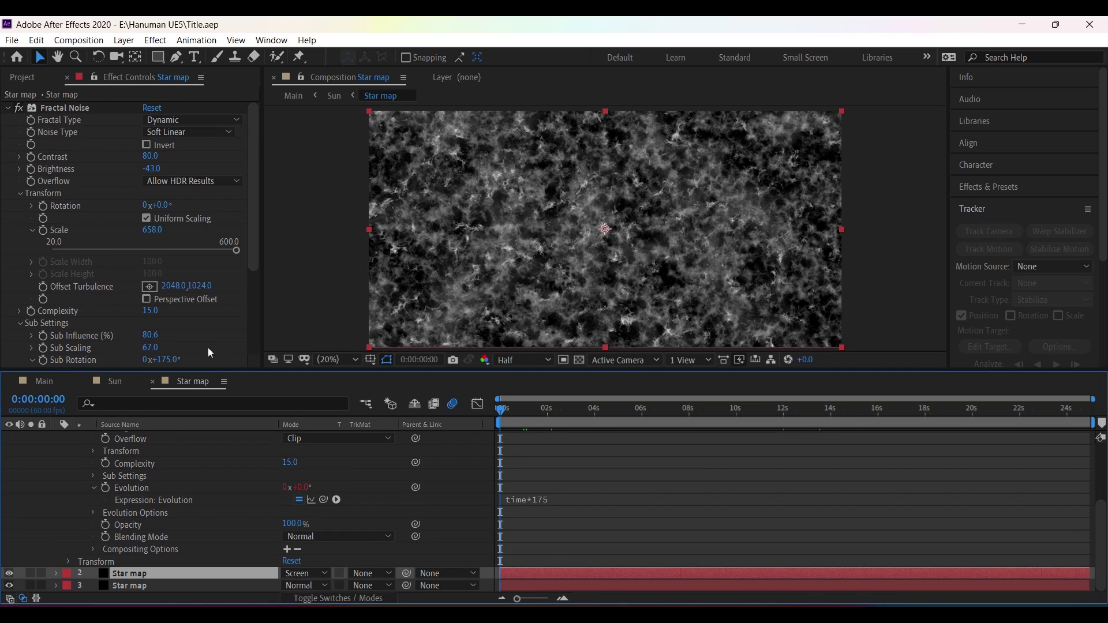
drag(150, 156, 144, 160)
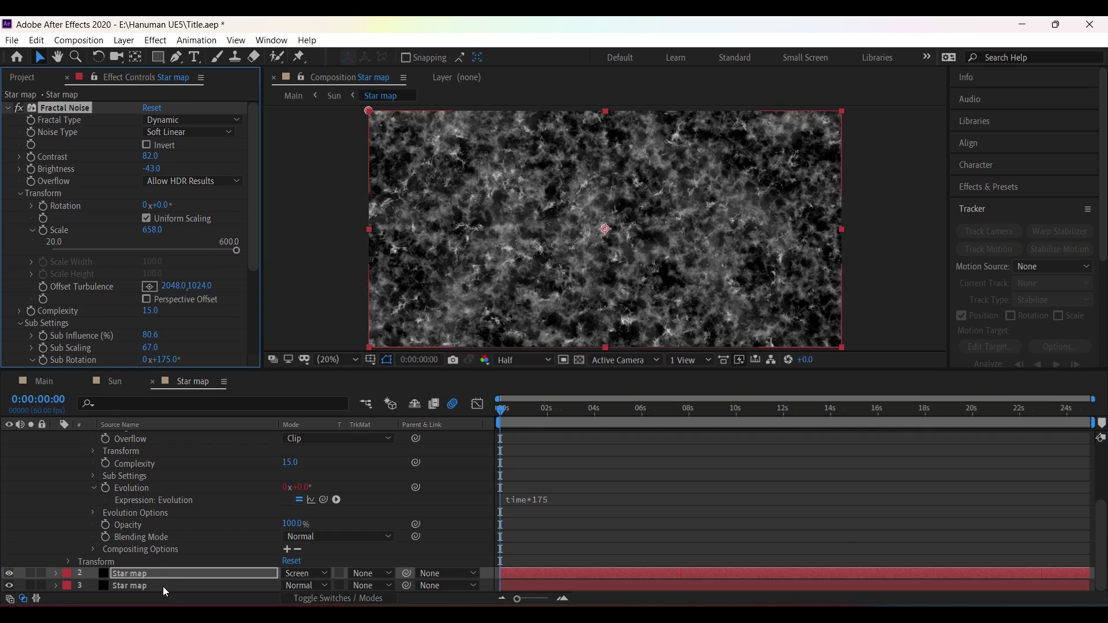
click(56, 579)
click(56, 573)
scroll(150, 573, down, 5)
scroll(553, 542, up, 3)
scroll(247, 546, down, 6)
Step: Inspect the third Star map layer's Fractal Noise settings and Evolution expression, and collapse the expanded layers
click(195, 584)
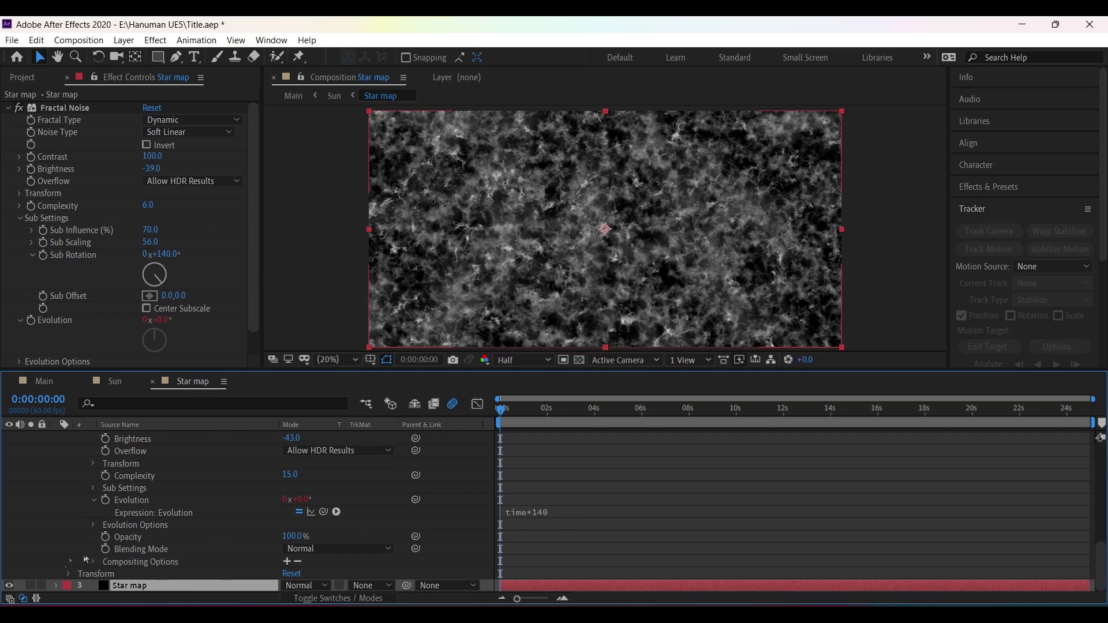
click(56, 585)
scroll(168, 569, down, 5)
scroll(508, 524, up, 15)
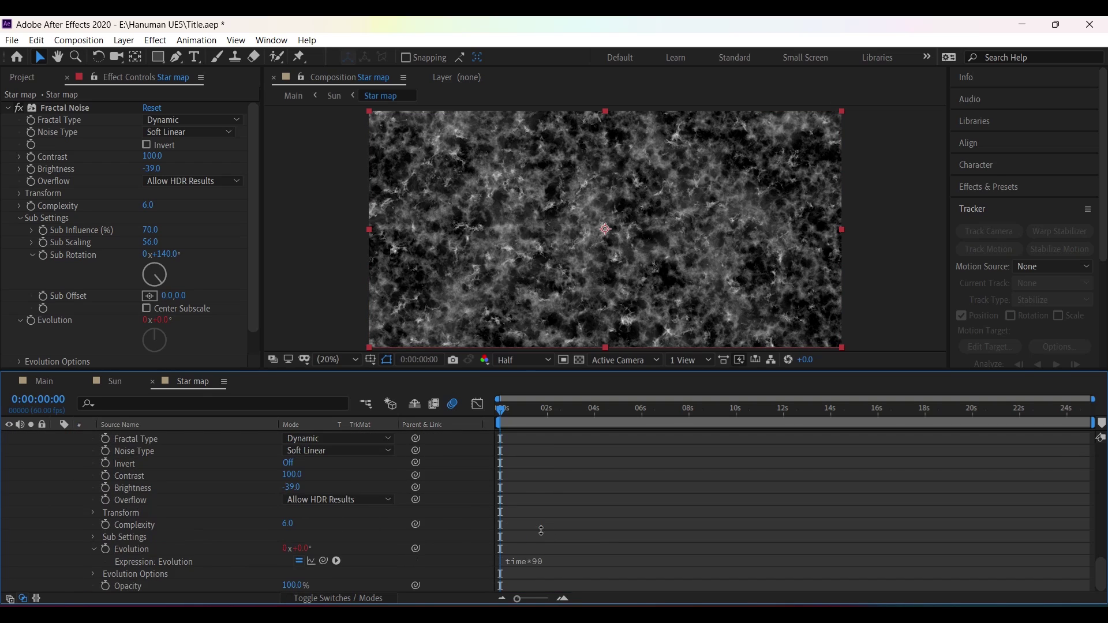
click(56, 437)
click(56, 449)
click(225, 451)
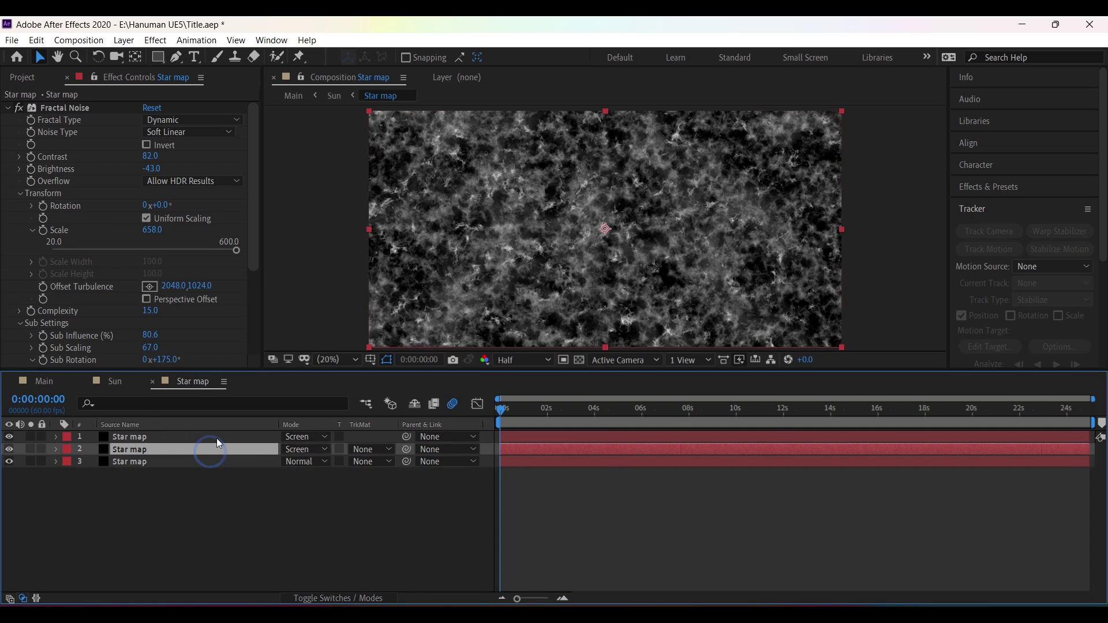
Step: Return to the Sun composition and preview the Star map layer in solo at the start of the timeline
click(115, 382)
click(31, 487)
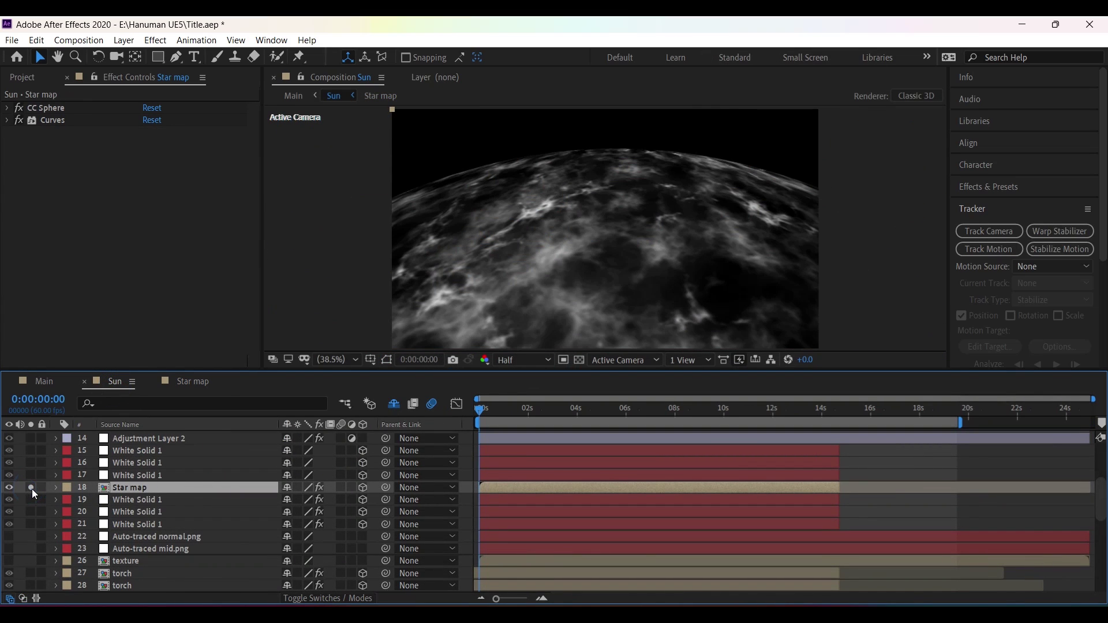
mouse_move(486, 407)
mouse_down()
mouse_move(513, 411)
mouse_move(467, 417)
mouse_move(586, 410)
mouse_move(480, 410)
mouse_up()
click(30, 487)
Step: Solo the White Solid 1 layers 15 to 17 and 19 to 21 to view the sun's glow on its own
click(142, 475)
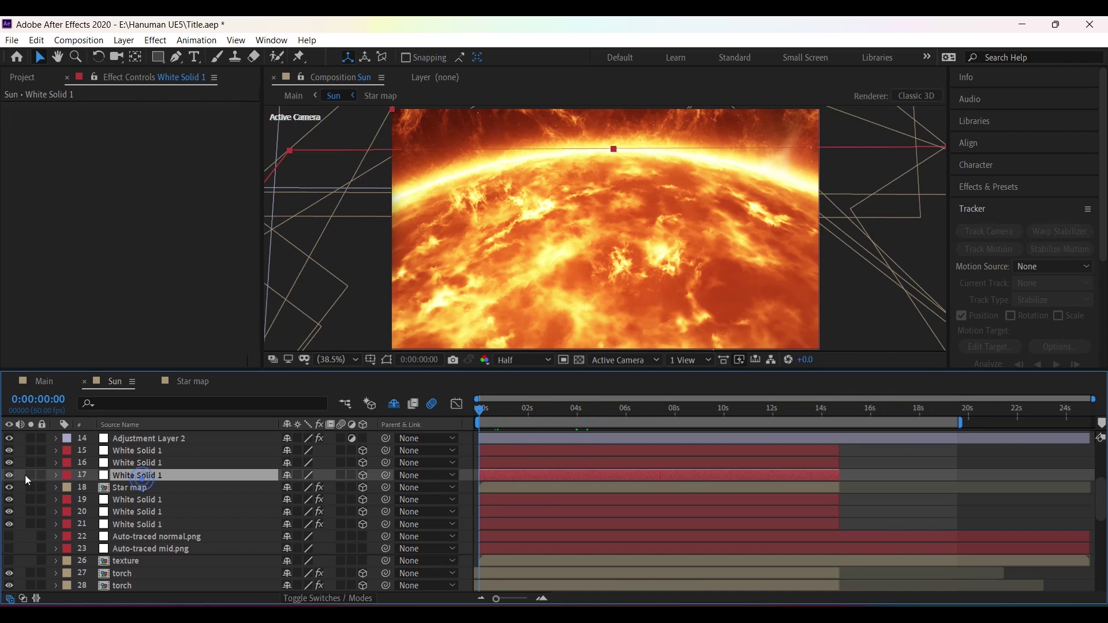
click(30, 475)
click(51, 462)
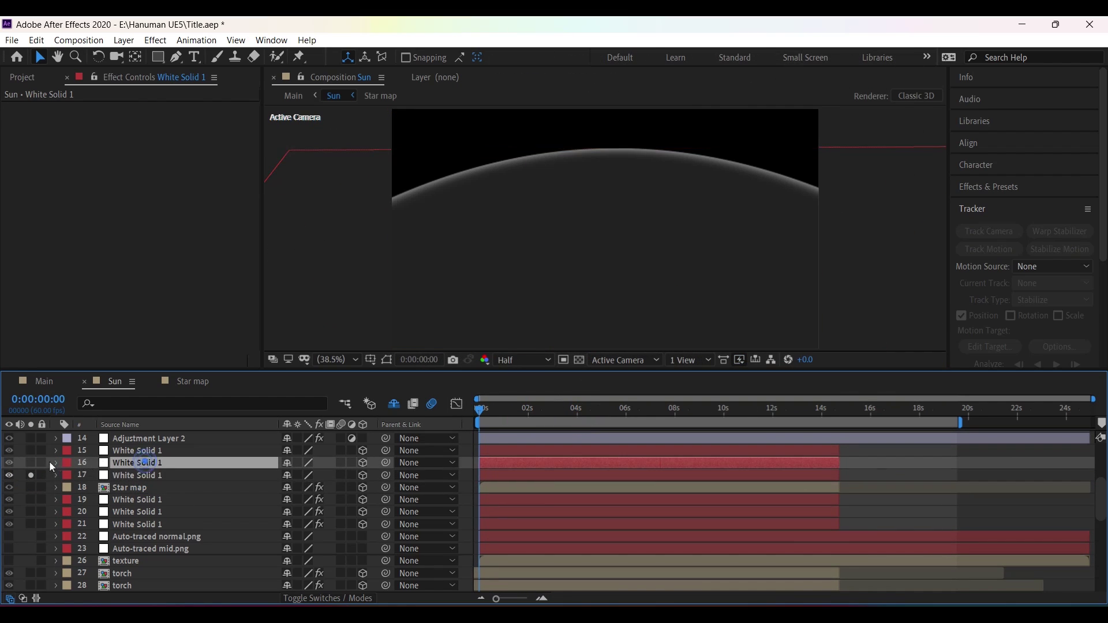
click(31, 463)
click(30, 450)
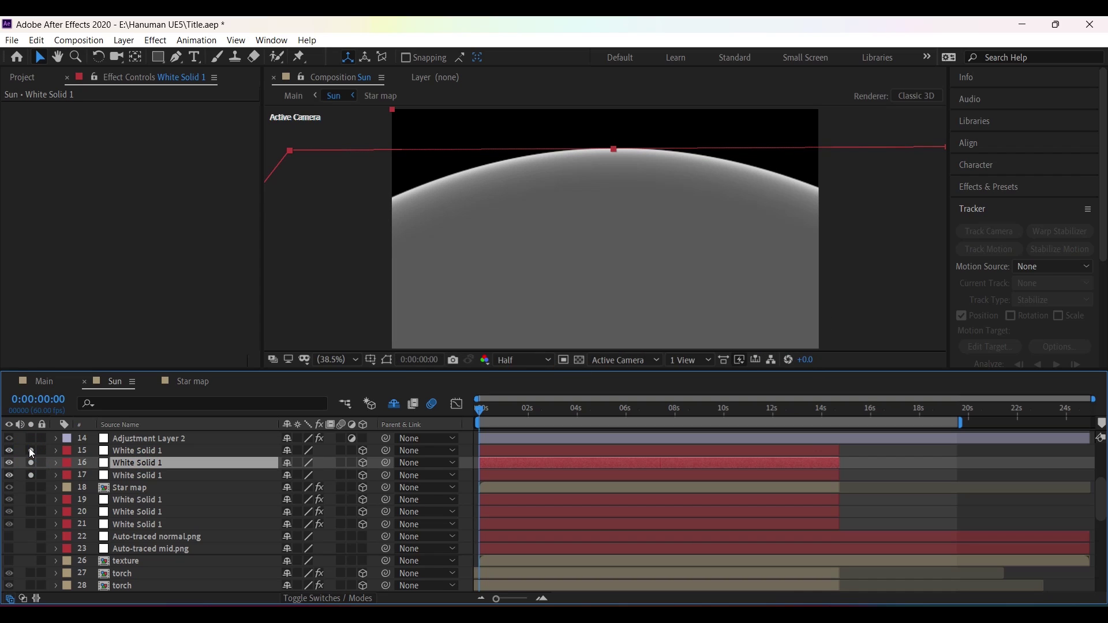
click(135, 500)
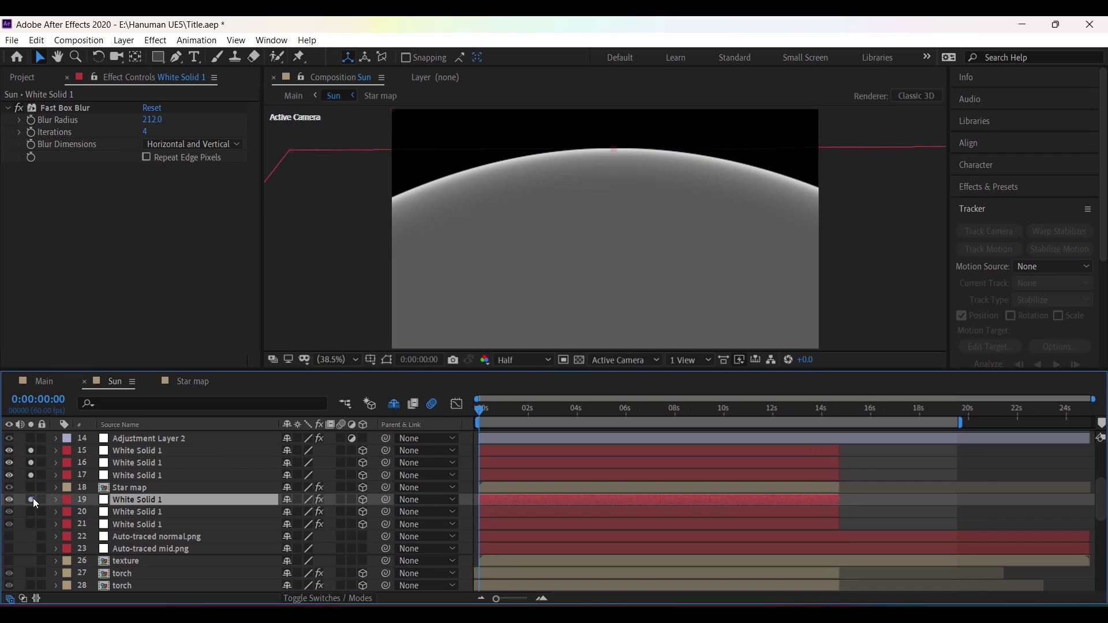
click(32, 498)
click(33, 511)
click(30, 523)
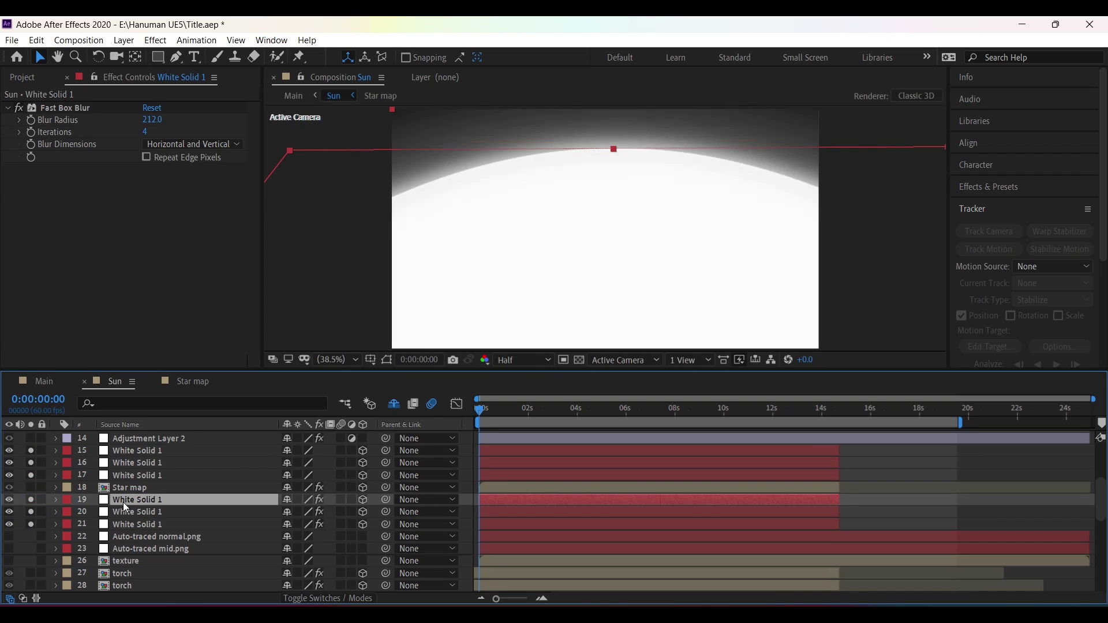
Step: Check the Fast Box Blur settings of layers 20 and 21, and turn off solo on all White Solid 1 layers
click(120, 512)
click(128, 525)
click(31, 524)
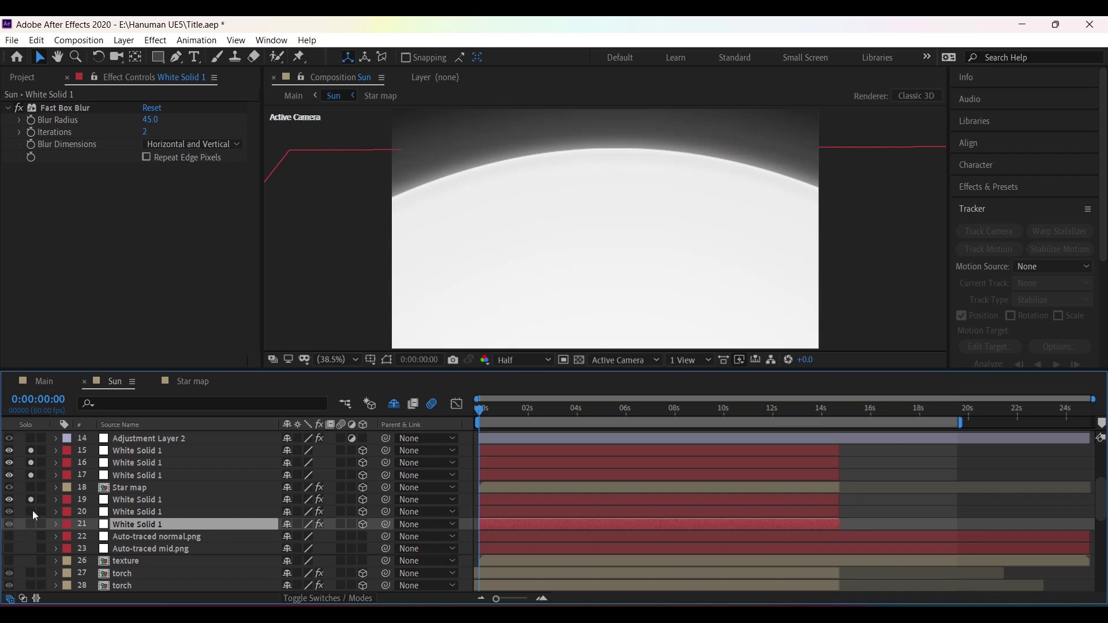
click(32, 511)
click(30, 500)
click(31, 475)
click(31, 463)
click(30, 450)
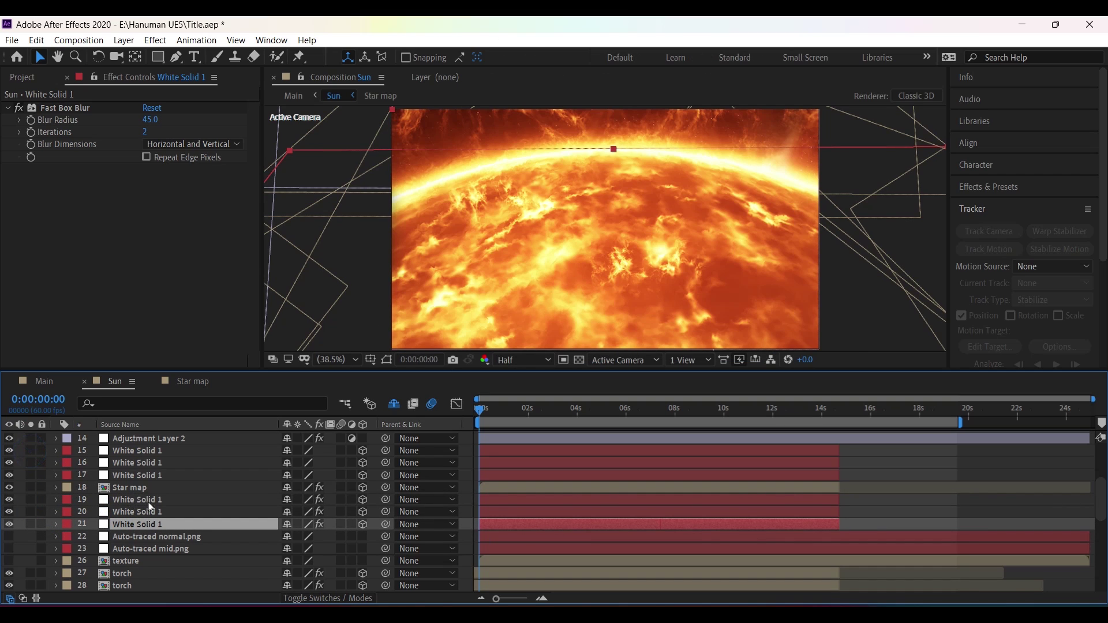
Step: Open the torch composition from layer 27 and examine its layer's Fractal Noise and Turbulent Displace settings and expressions
scroll(143, 507, down, 3)
scroll(143, 508, down, 3)
double_click(122, 500)
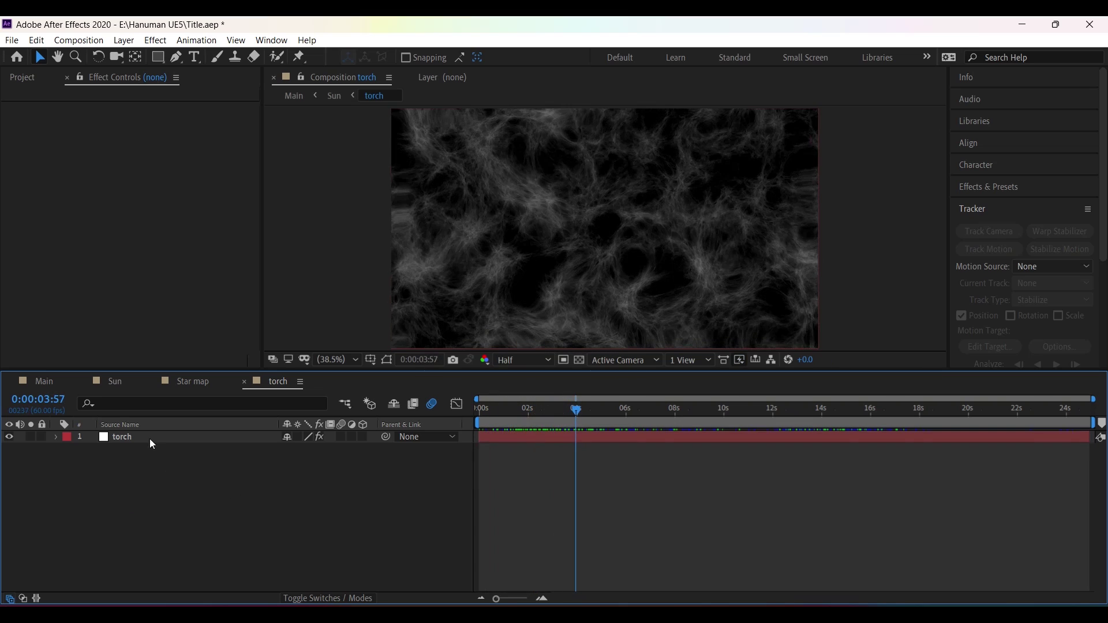
click(143, 436)
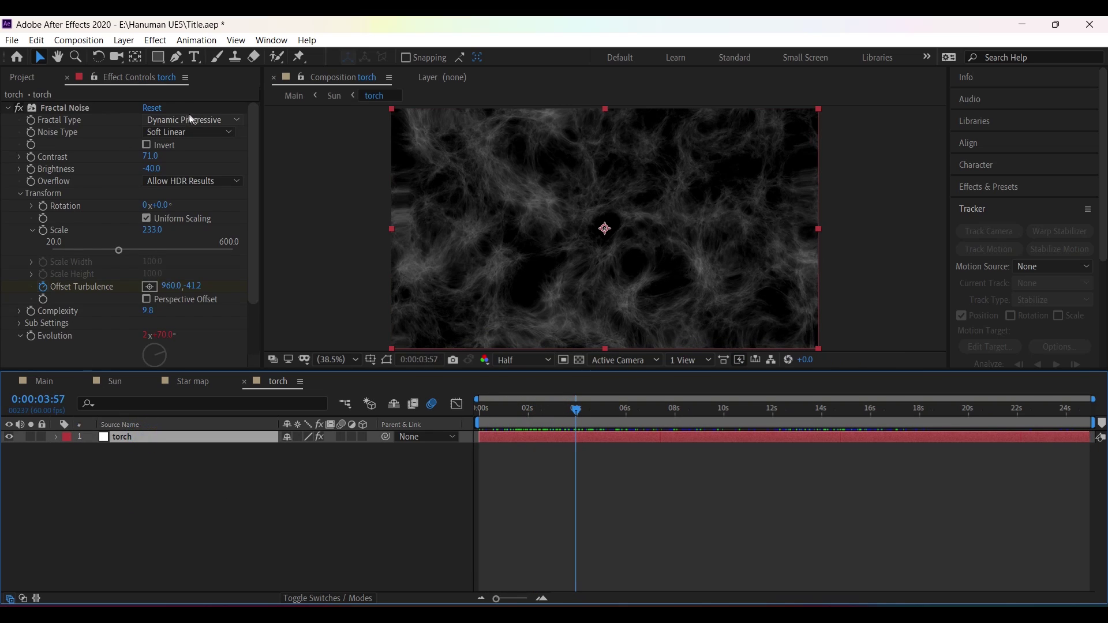
click(56, 437)
scroll(176, 508, down, 10)
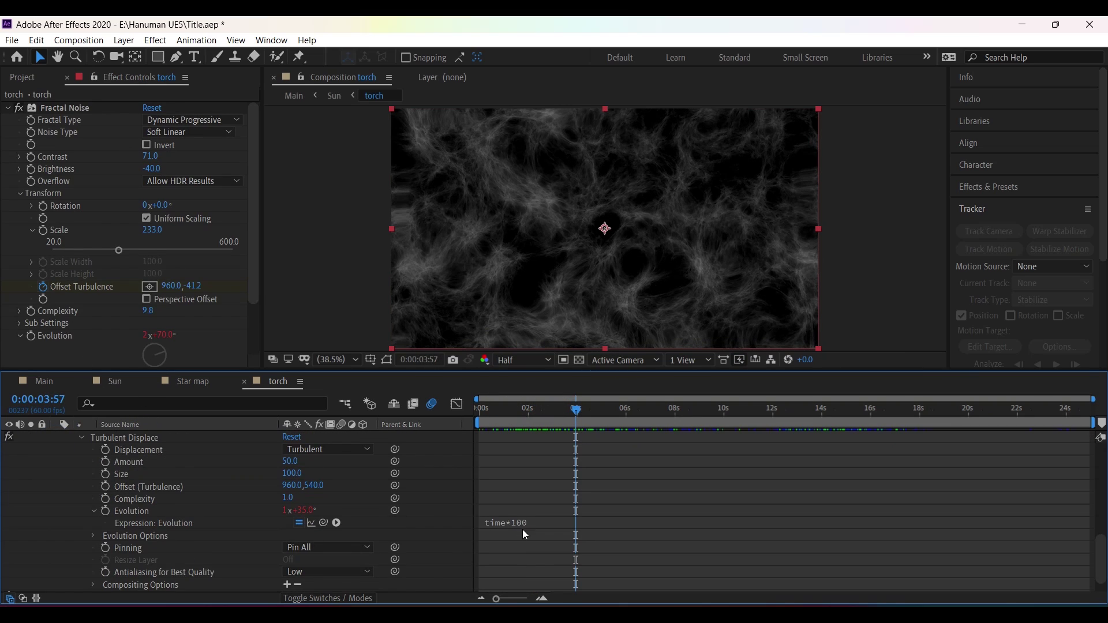
Step: Set the torch layer's Offset Turbulence keyframe at the end of the composition to 960, -3171
scroll(524, 532, up, 5)
key(Home)
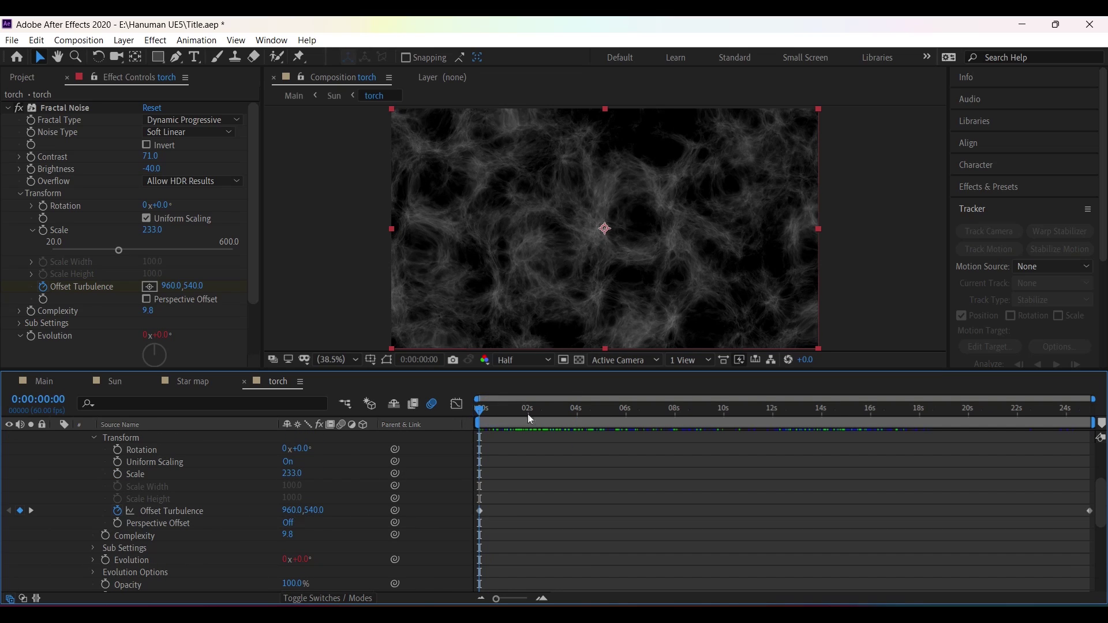
key(End)
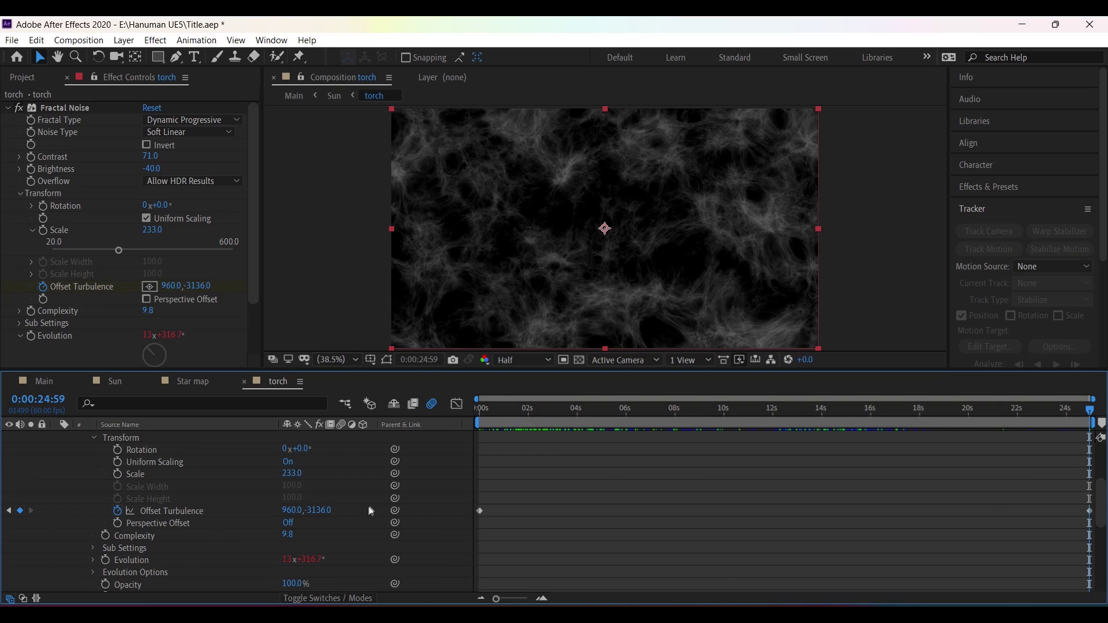
drag(319, 510, 299, 510)
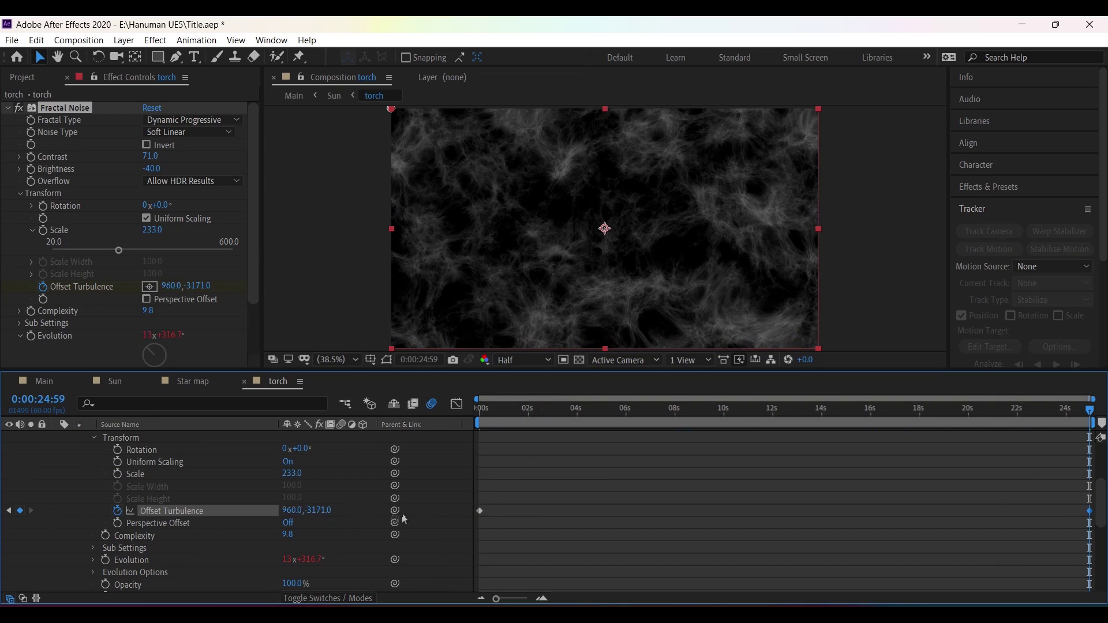
scroll(536, 496, up, 3)
Step: In the Sun composition, move to 0:00:02:18 and view torch layers 27 to 32 in solo before restoring all layers
click(190, 383)
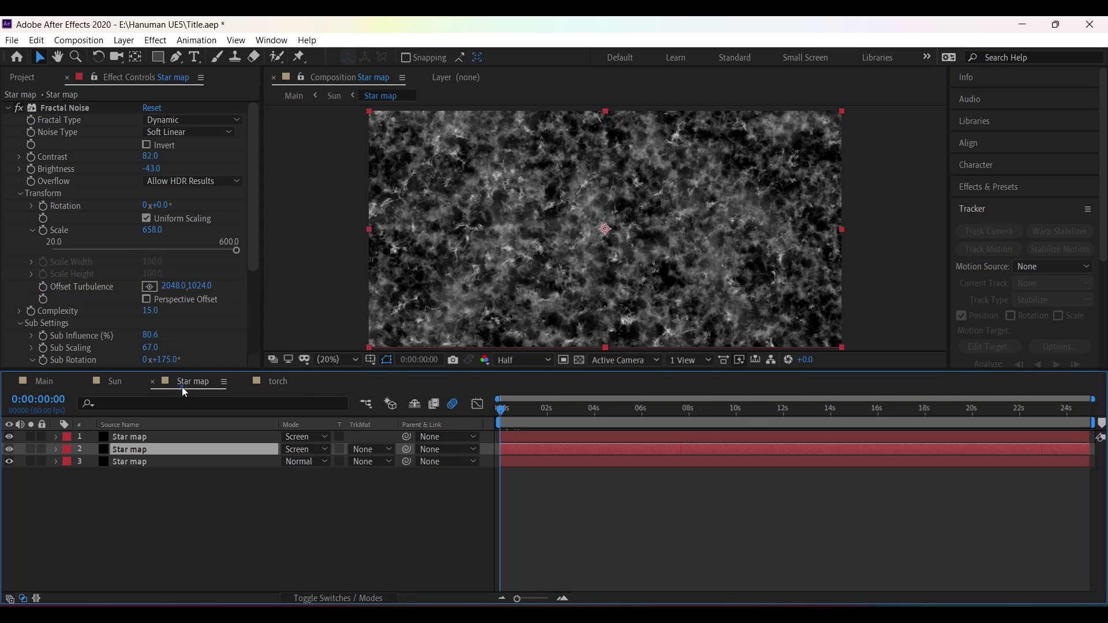
click(107, 383)
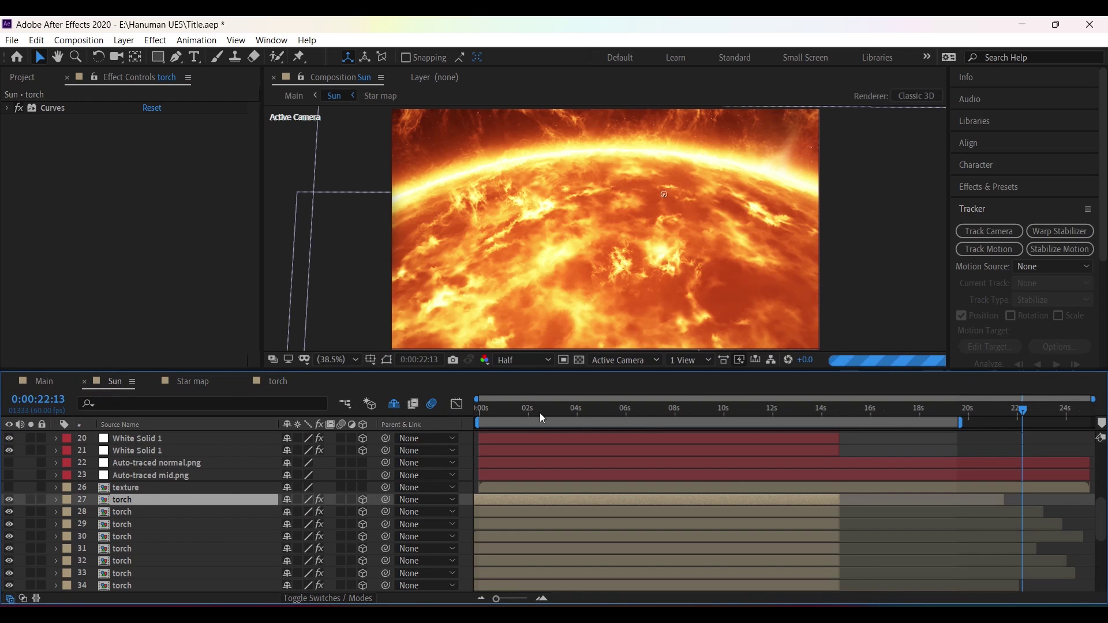
click(536, 410)
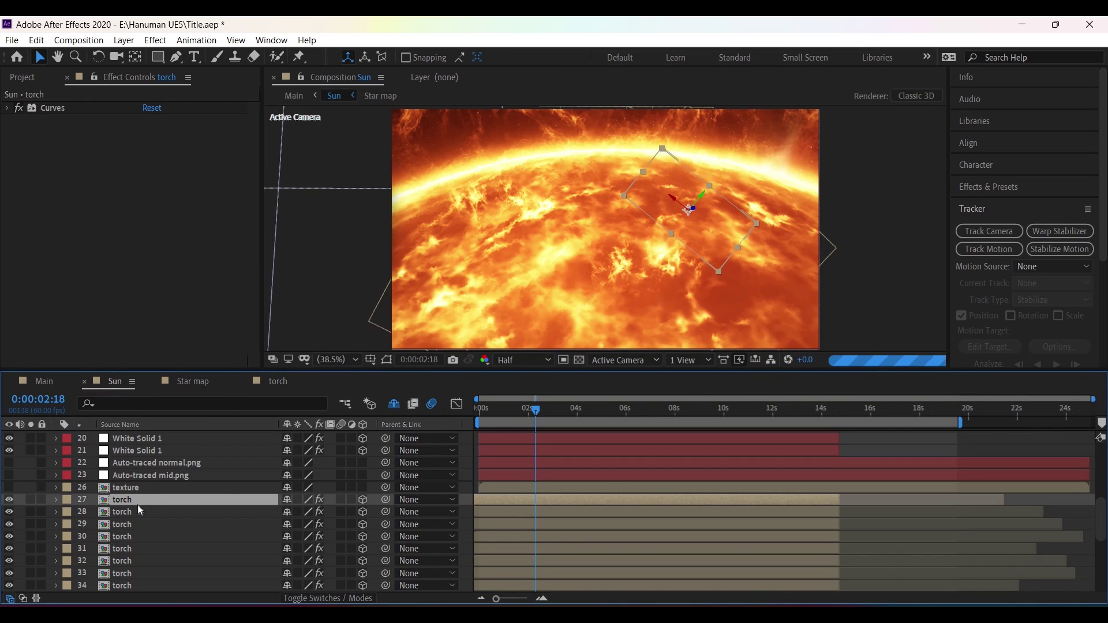
click(31, 500)
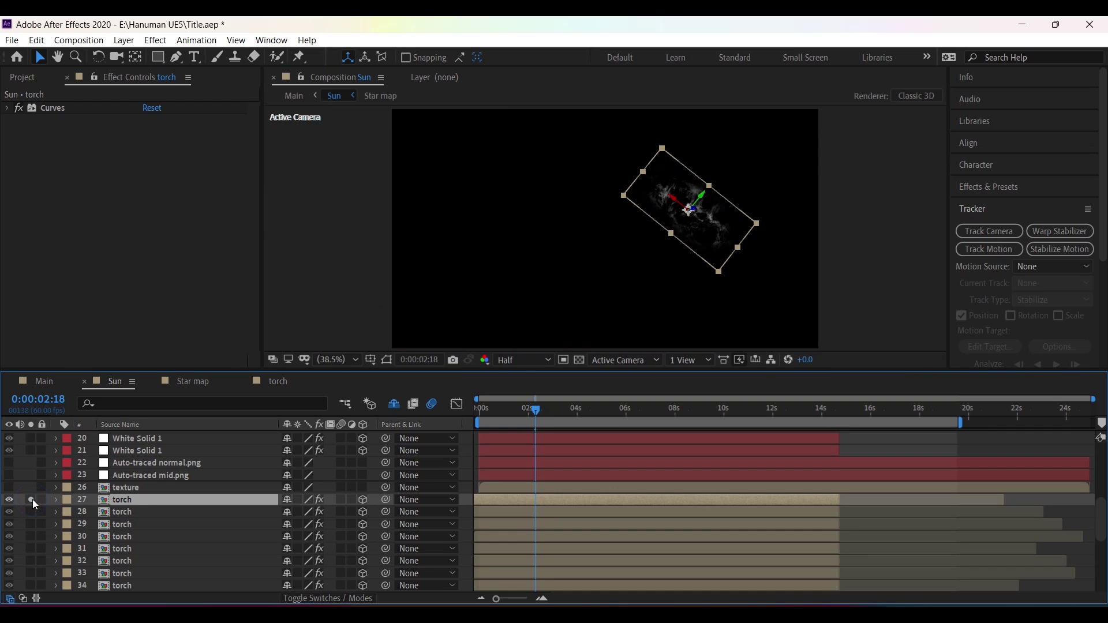
click(502, 537)
click(157, 499)
drag(27, 513, 28, 566)
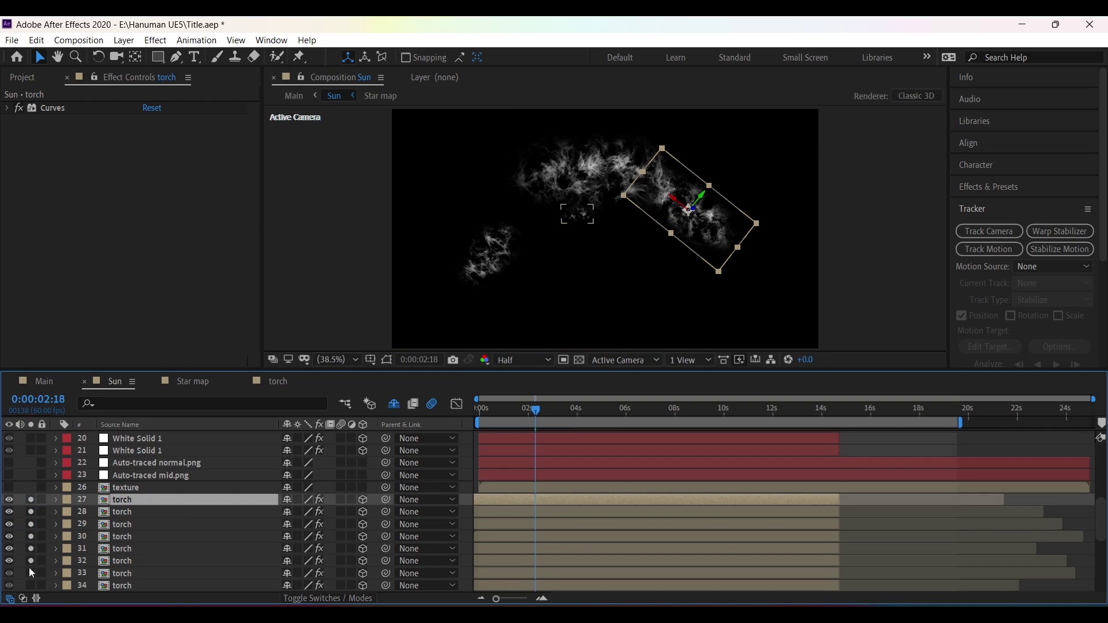
drag(31, 501, 32, 573)
Step: Open the bottom fire composition to inspect it, and return to the Sun composition
scroll(189, 545, down, 5)
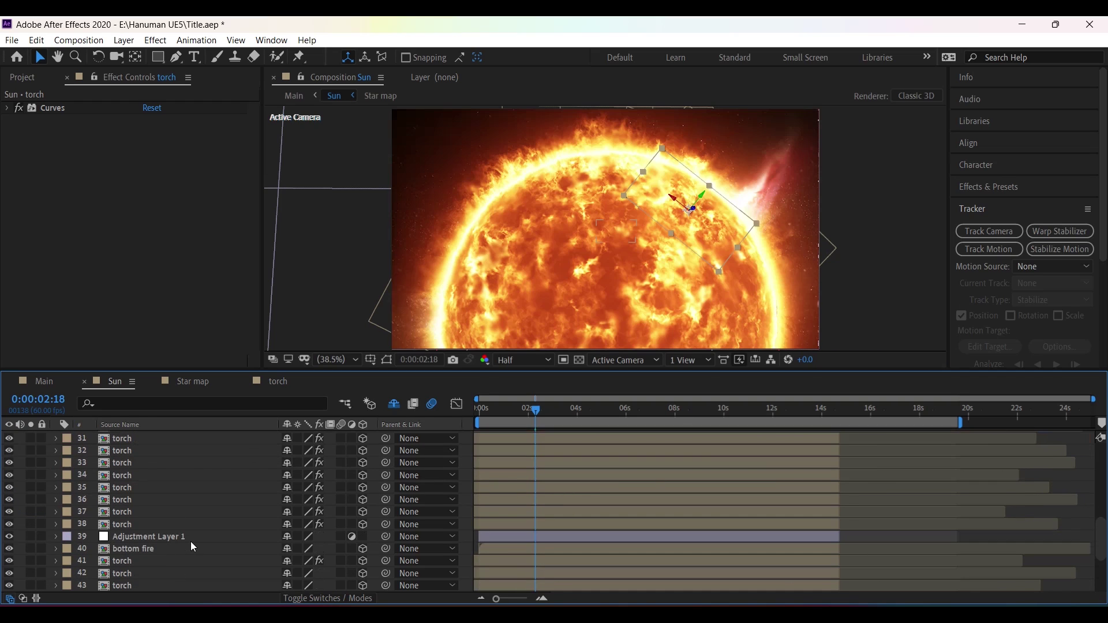
double_click(159, 552)
drag(543, 408, 593, 410)
click(279, 381)
click(119, 382)
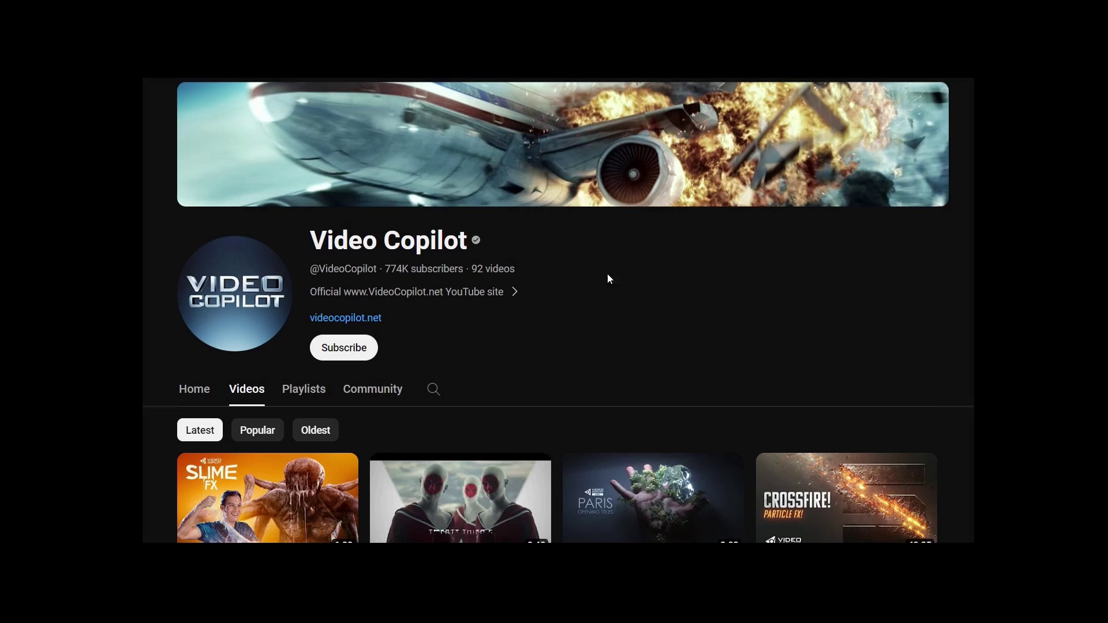
Step: Switch to the Video Copilot YouTube channel and find the Solar Atmosphere Tutorial among its videos
scroll(580, 267, down, 10)
scroll(648, 321, down, 20)
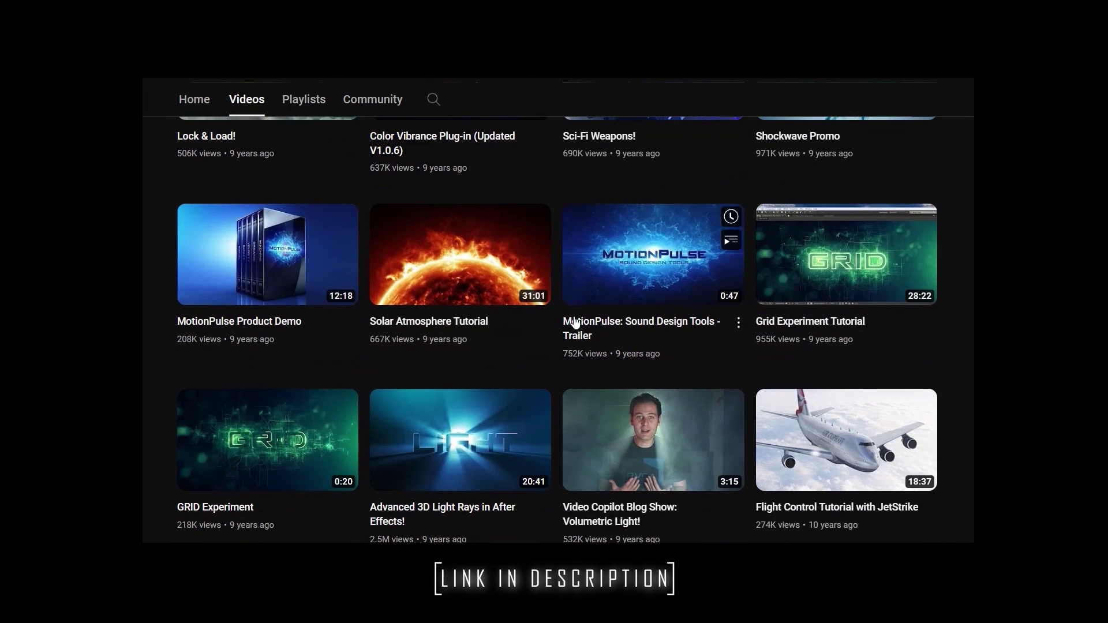
mouse_move(457, 270)
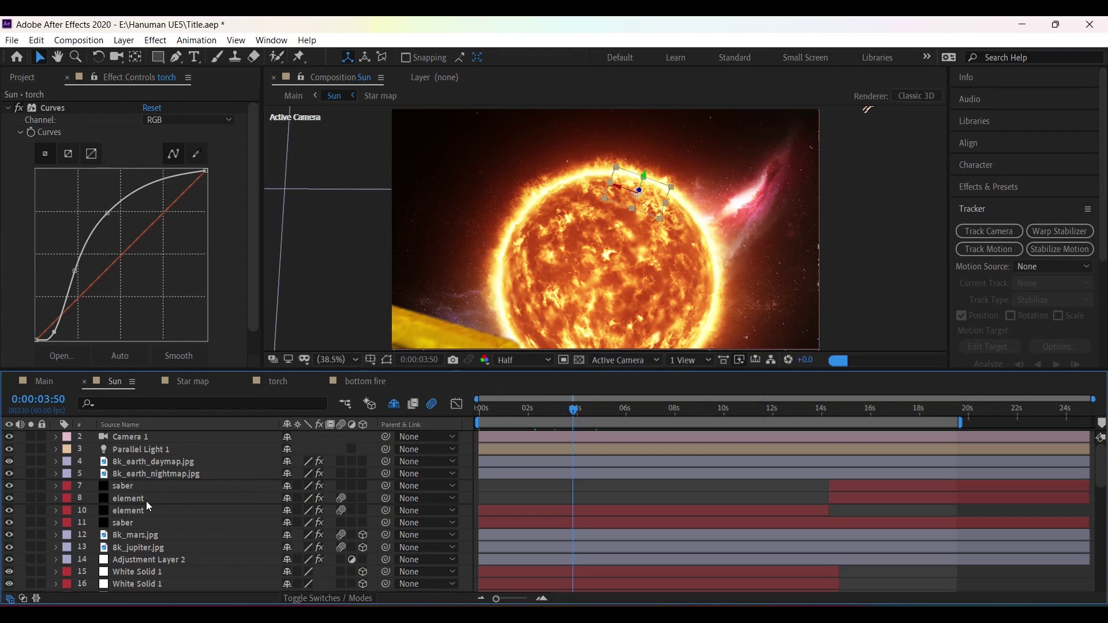
Step: Open the texture composition from the Sun timeline, fit it in the viewer and move to 0:00:10:47
click(147, 501)
scroll(146, 508, down, 5)
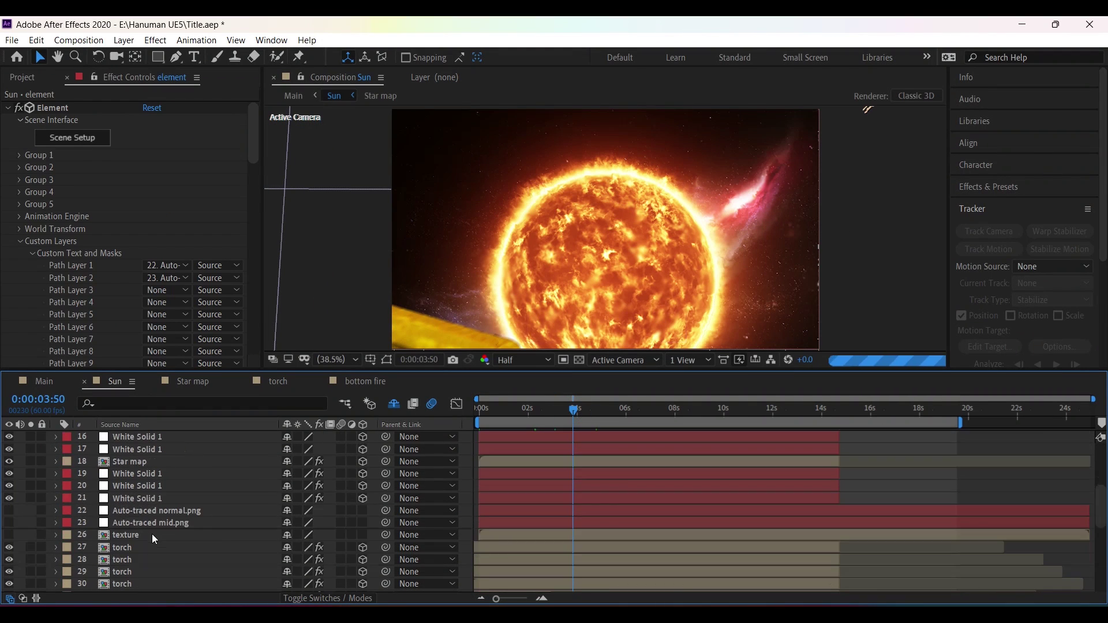
click(137, 535)
double_click(138, 535)
click(354, 359)
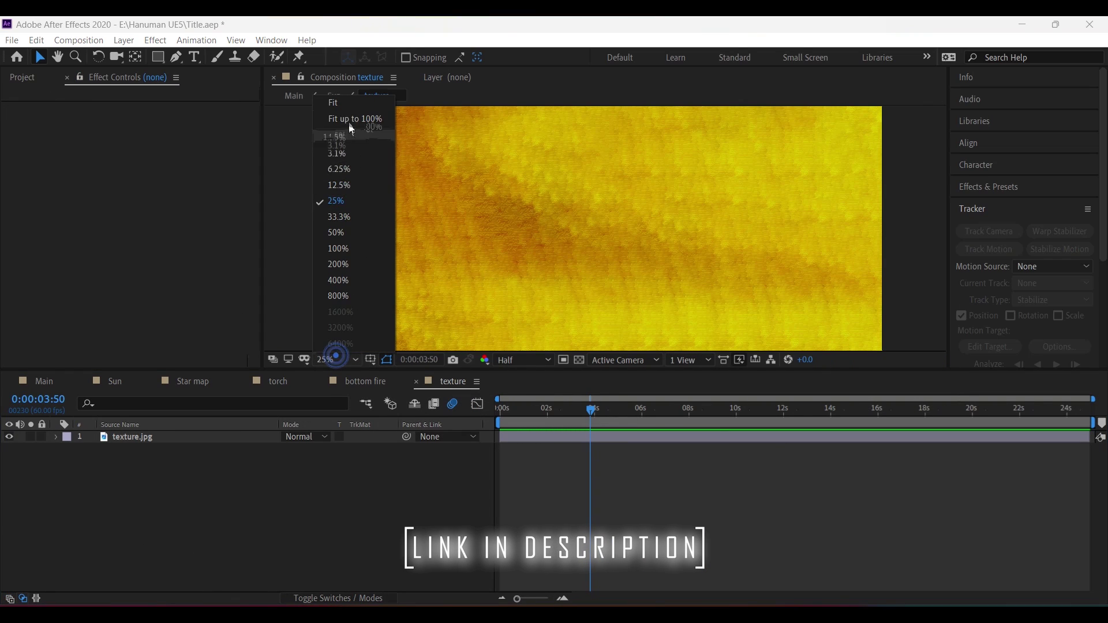
click(348, 117)
click(755, 408)
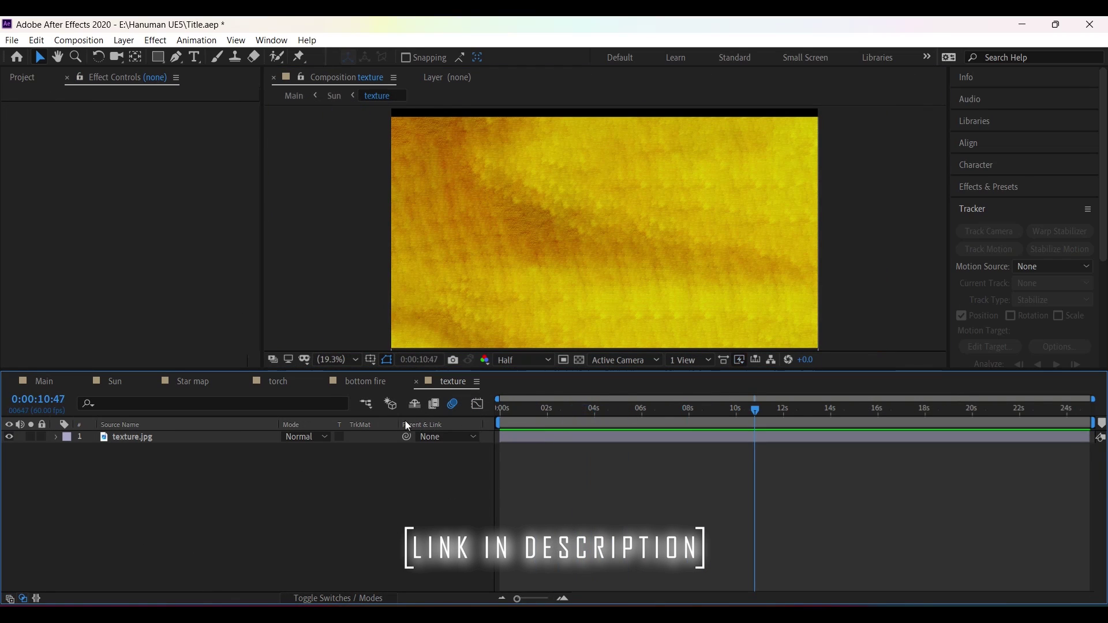
Step: In the Sun composition, set Path Layer 1 of element layer 10's Custom Text and Masks to Auto-traced normal.png
click(119, 383)
scroll(149, 530, up, 2)
scroll(149, 530, up, 4)
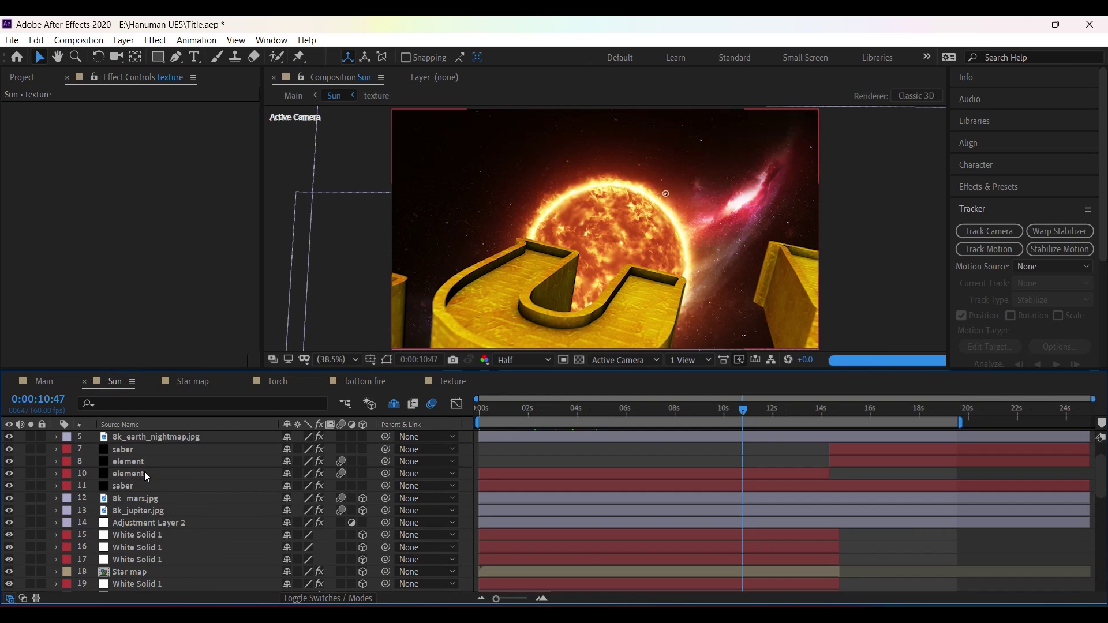
click(144, 473)
click(8, 108)
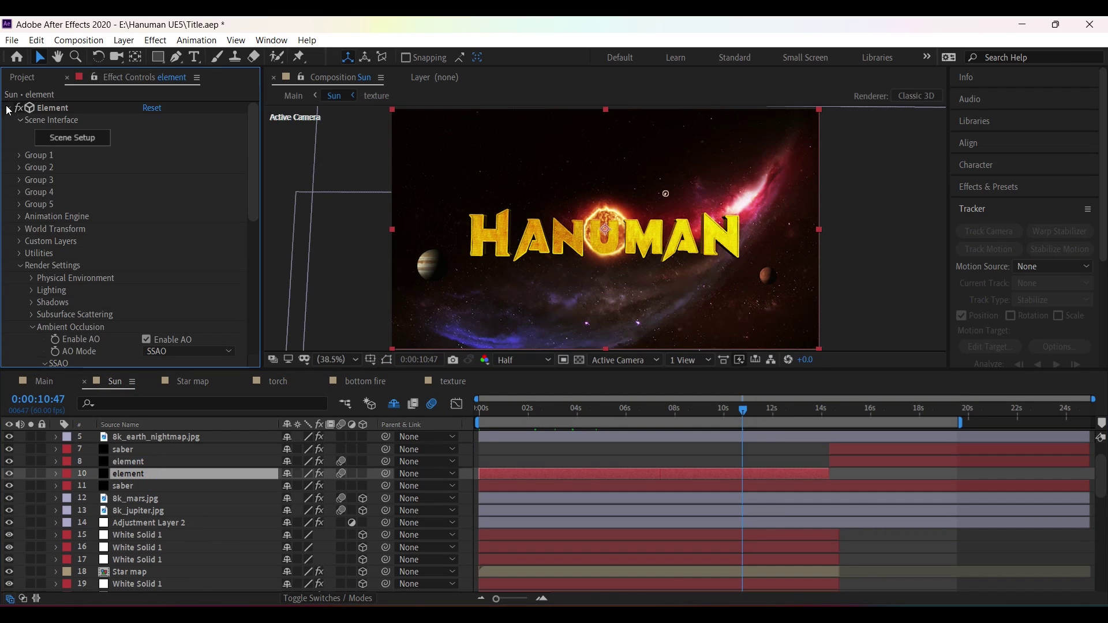
click(19, 241)
scroll(25, 247, down, 3)
click(163, 190)
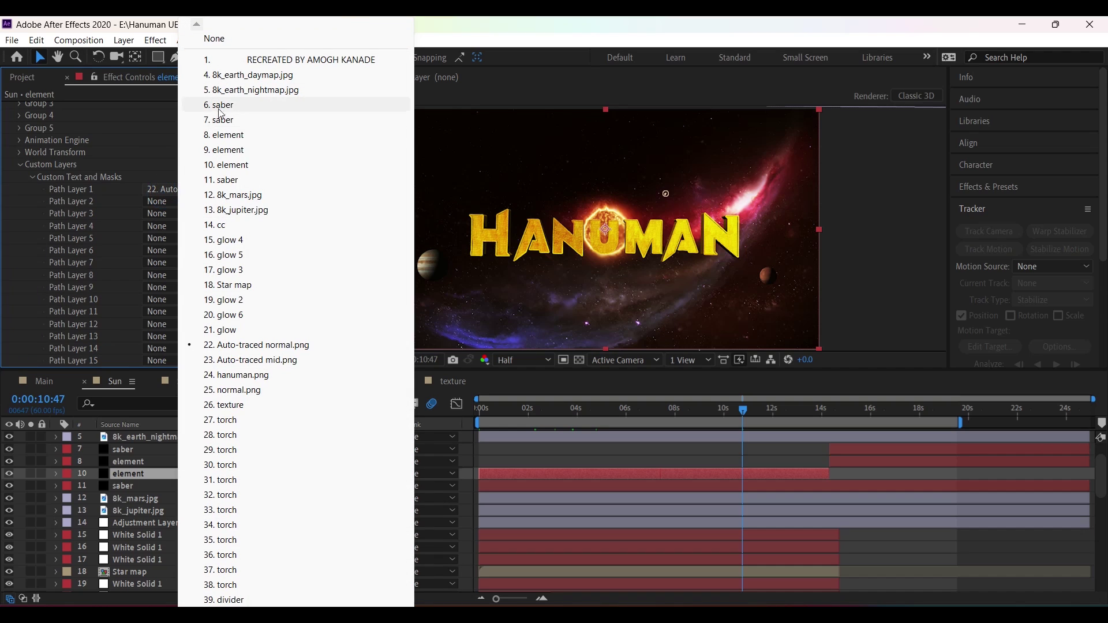
click(247, 345)
Step: Set Layer 1 of the Element effect's Custom Texture Maps to the texture layer, number 26
click(33, 177)
click(33, 190)
click(173, 202)
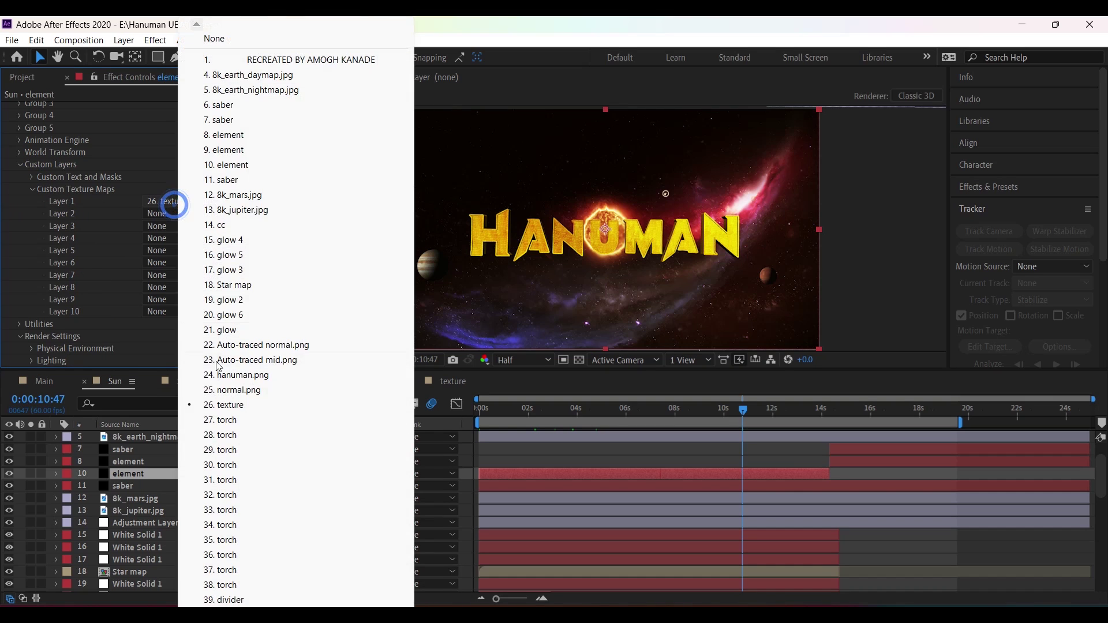
click(219, 404)
Step: Open Element's Scene Setup and examine both title extrusion models by hiding and restoring each one in turn
scroll(33, 196, up, 5)
click(84, 140)
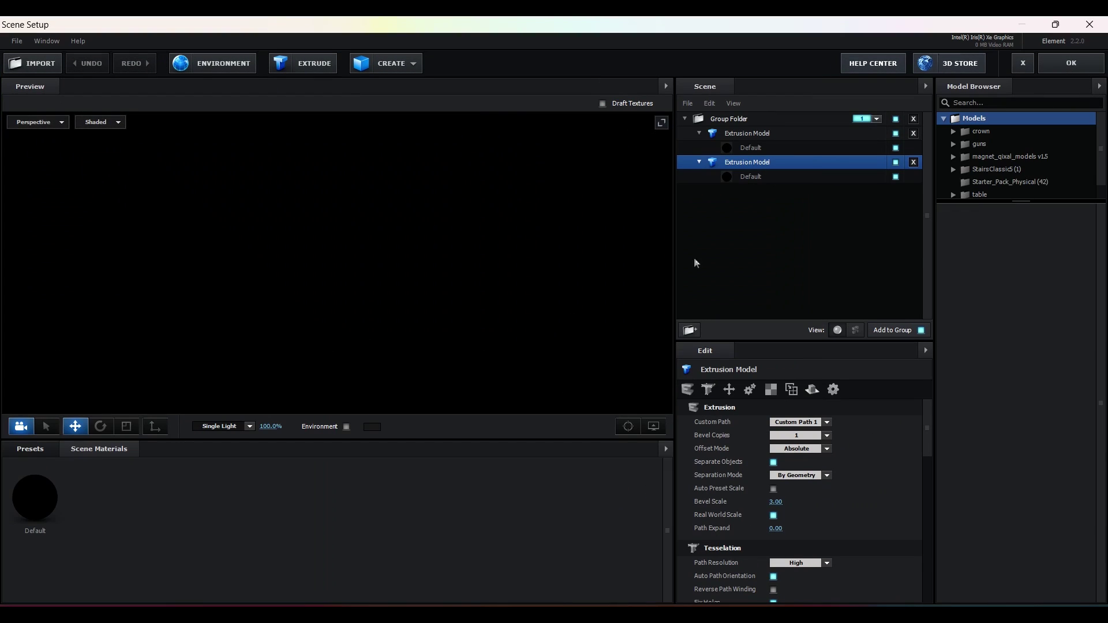
drag(272, 306, 664, 210)
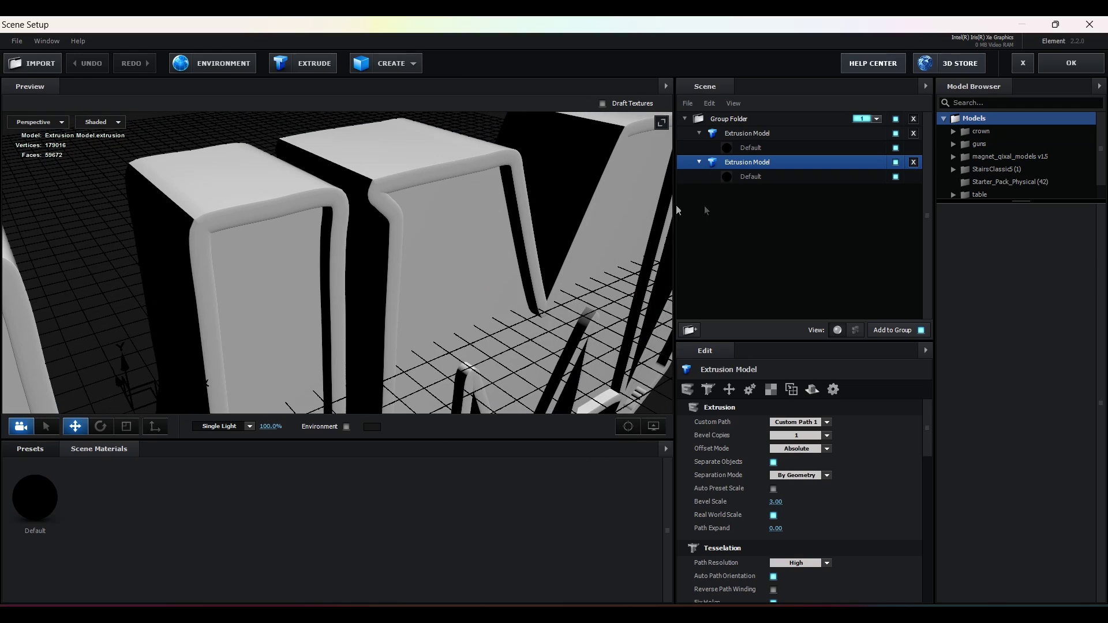
click(895, 162)
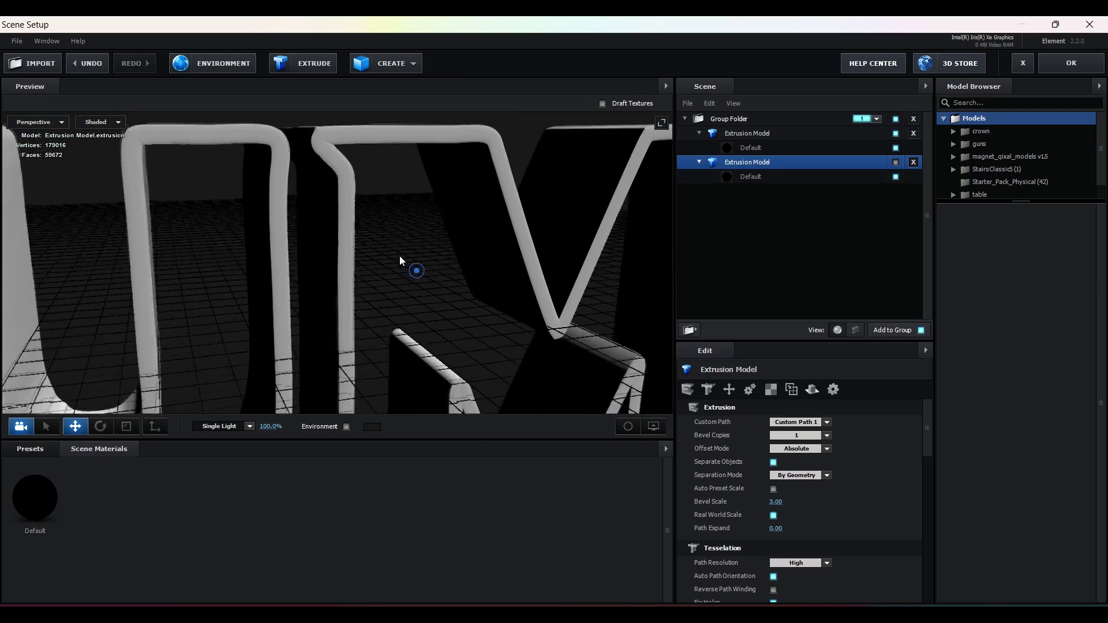
scroll(402, 268, down, 3)
click(896, 162)
click(896, 133)
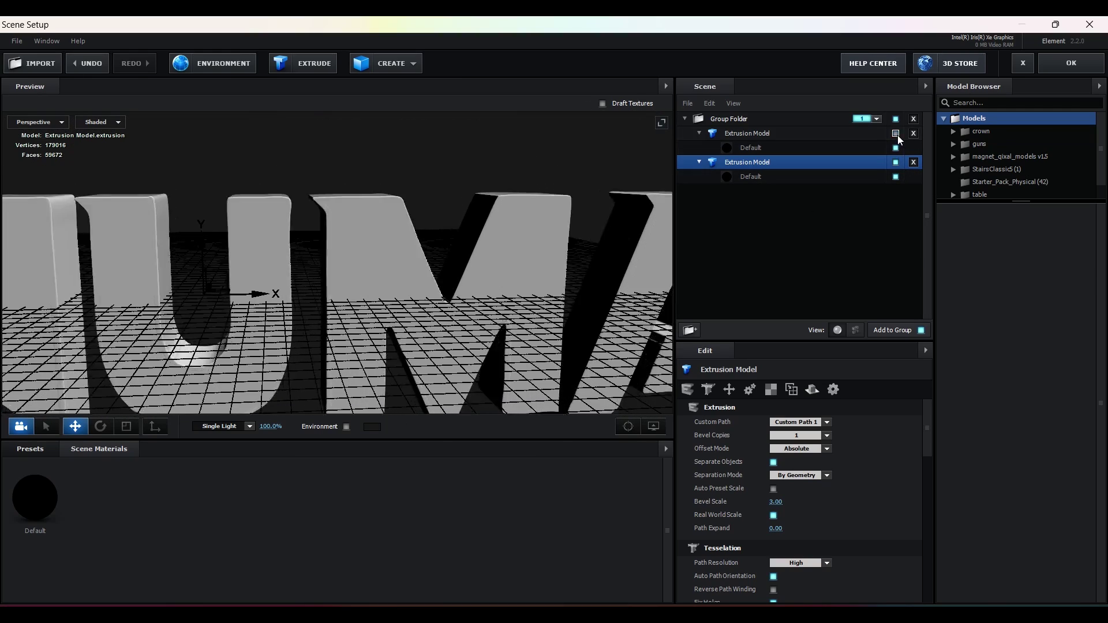
scroll(573, 210, up, 1)
click(896, 133)
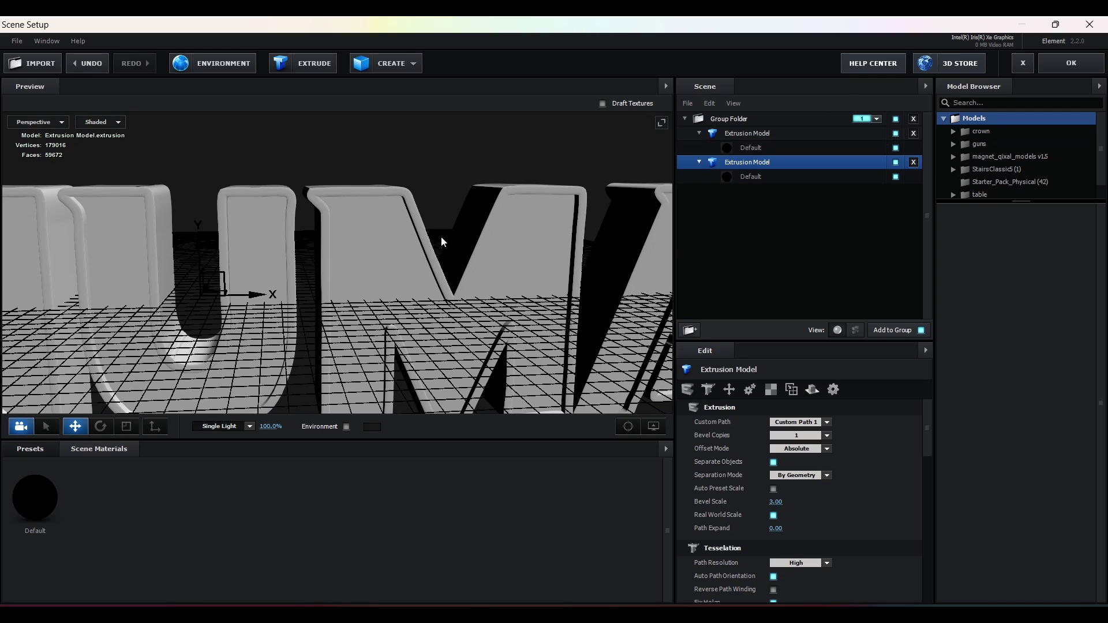
Step: Set the Default material's Diffuse texture to Custom Layer 1, accept its Glossiness texture as Custom Layer 1, and confirm the Scene Setup
click(33, 497)
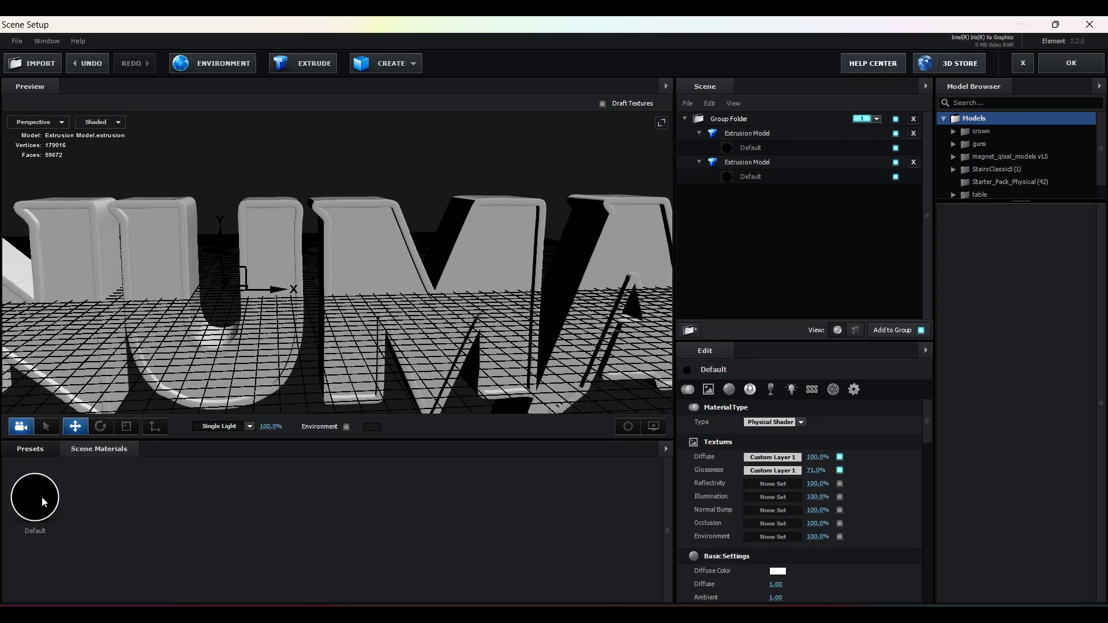
click(752, 147)
click(750, 389)
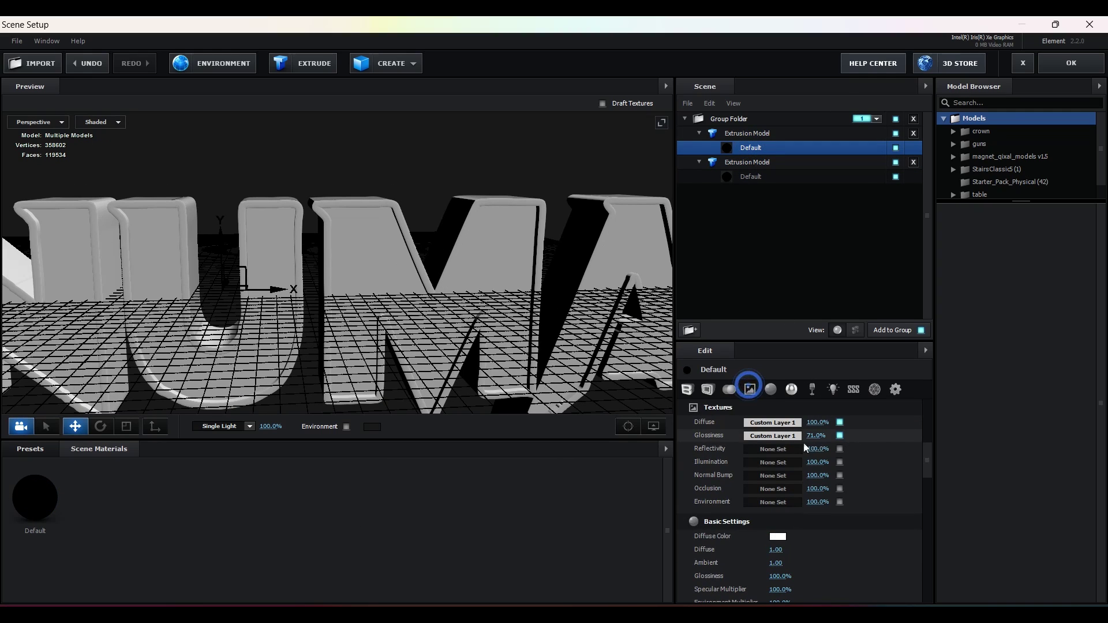
click(773, 426)
click(769, 357)
click(825, 379)
click(937, 550)
click(773, 436)
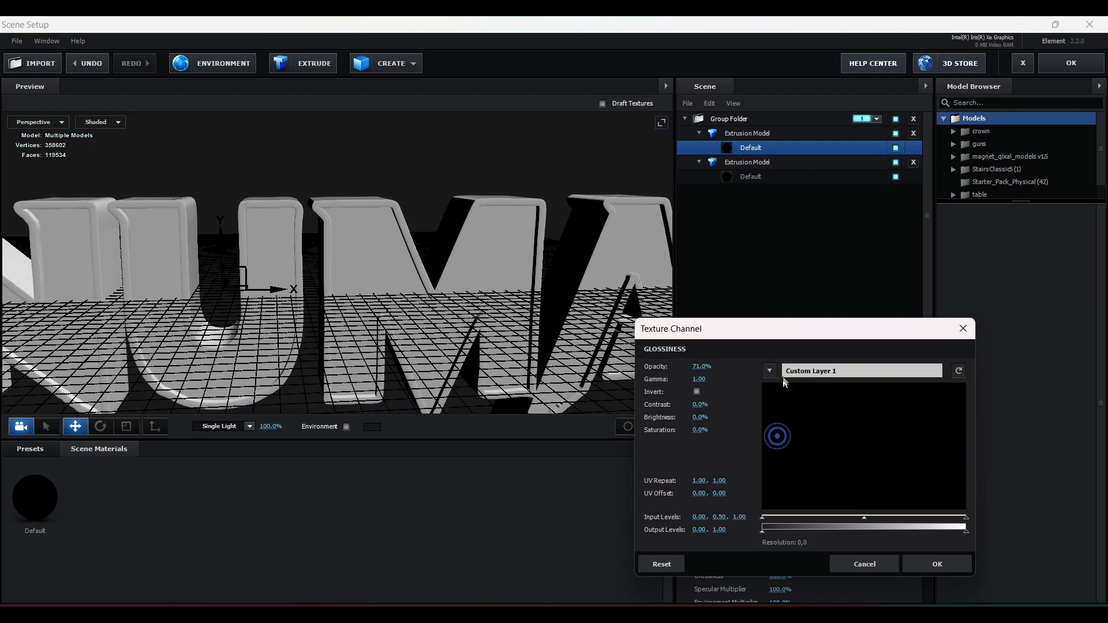
click(935, 562)
click(1070, 63)
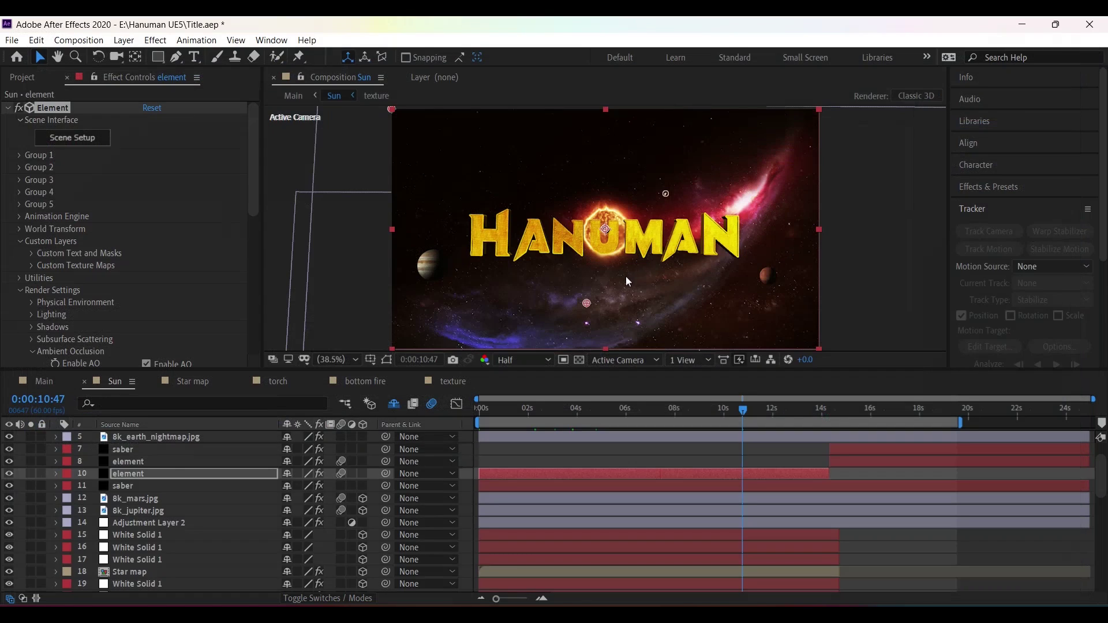
Step: Inspect the title up close, reveal element layer 10's keyframes, and view the frame at its first Position XY keyframe
scroll(638, 265, up, 3)
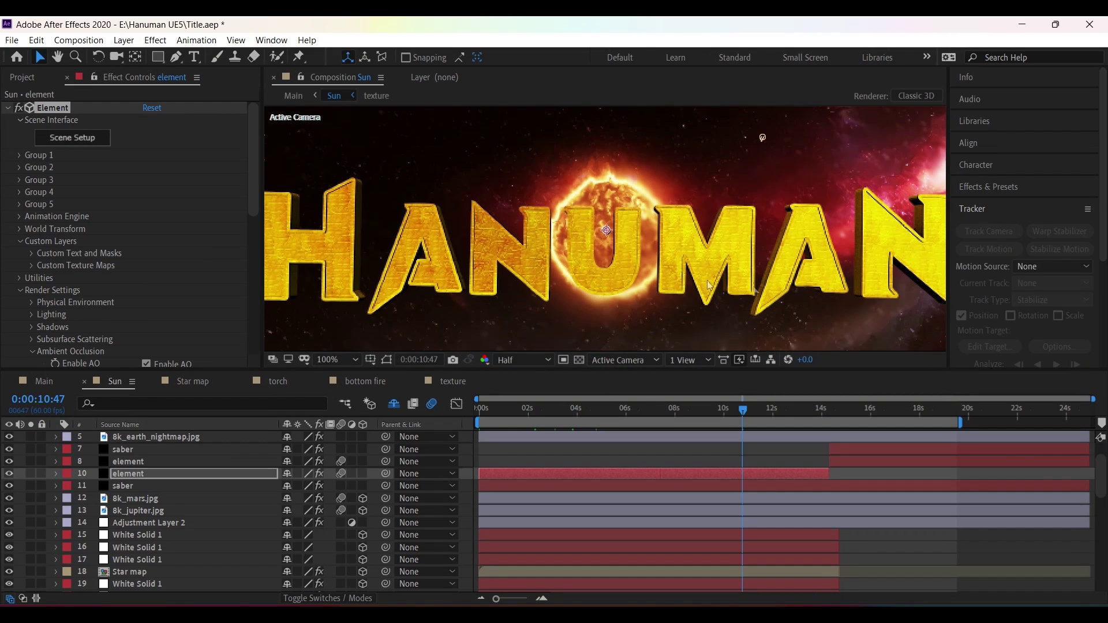
scroll(591, 260, down, 2)
click(155, 475)
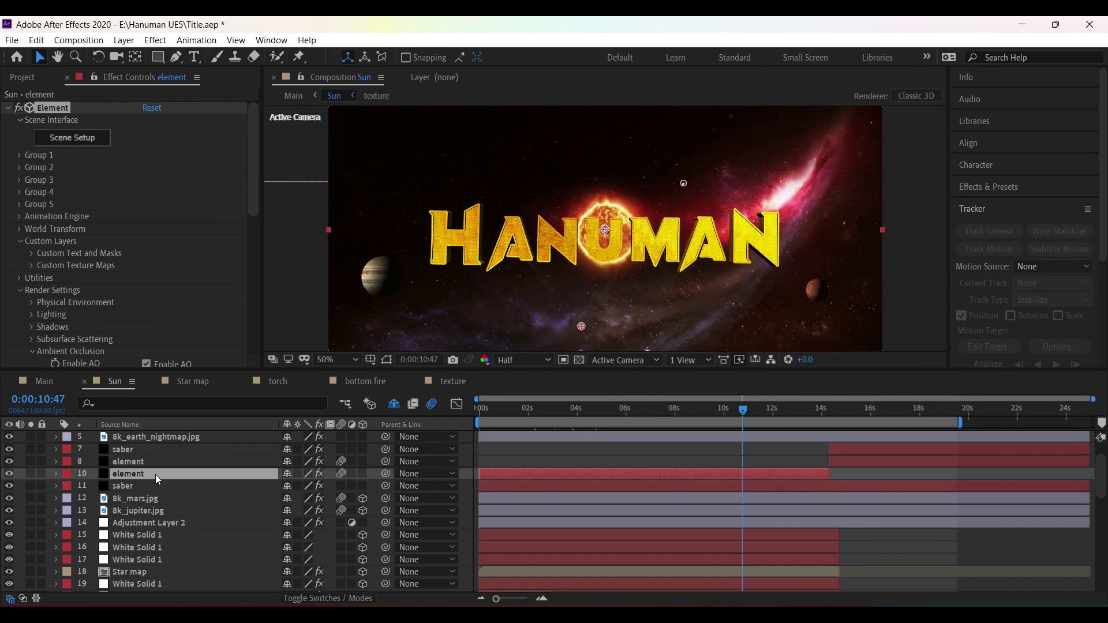
key(u)
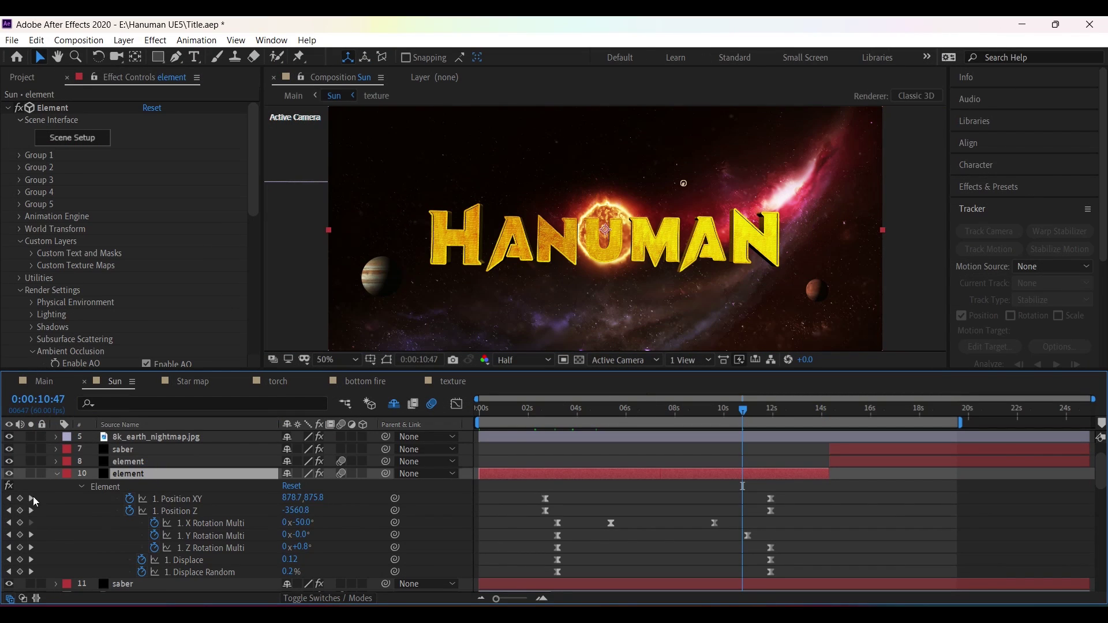
click(9, 498)
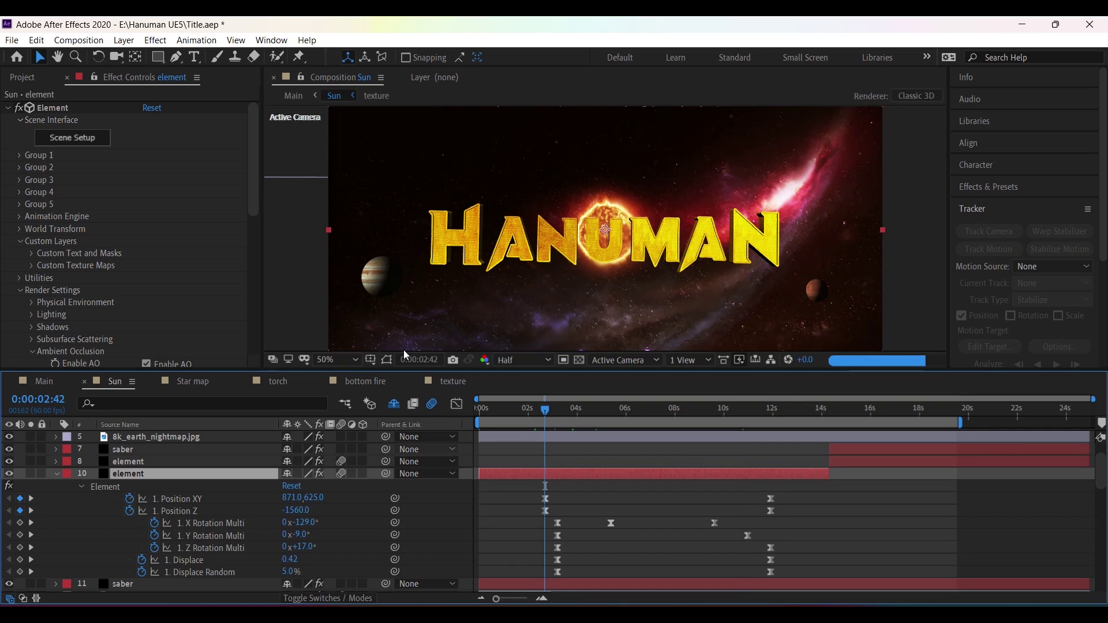
click(338, 359)
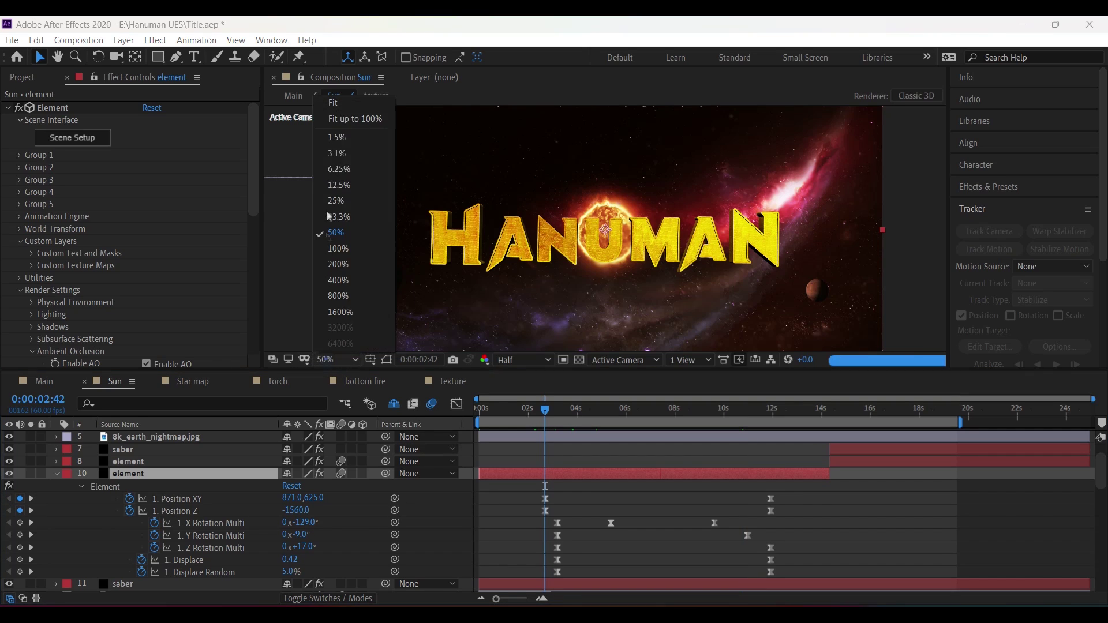
click(360, 114)
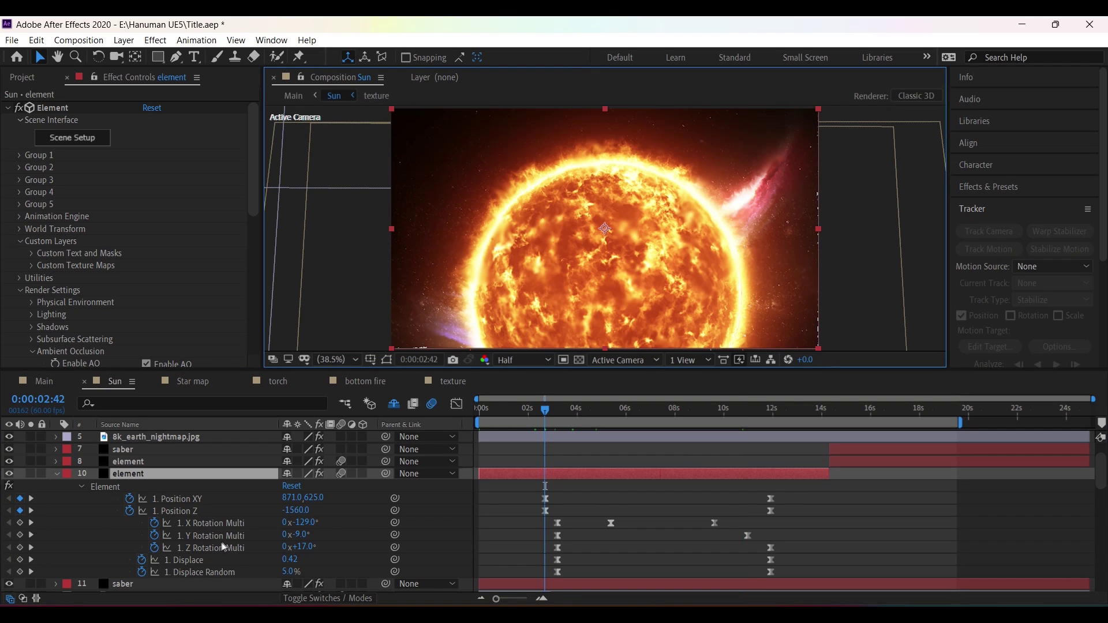
Step: Step through the Y Rotation Multi keyframes of element layer 10, ending on the first one at 0:00:03:12
drag(544, 410, 608, 411)
click(31, 535)
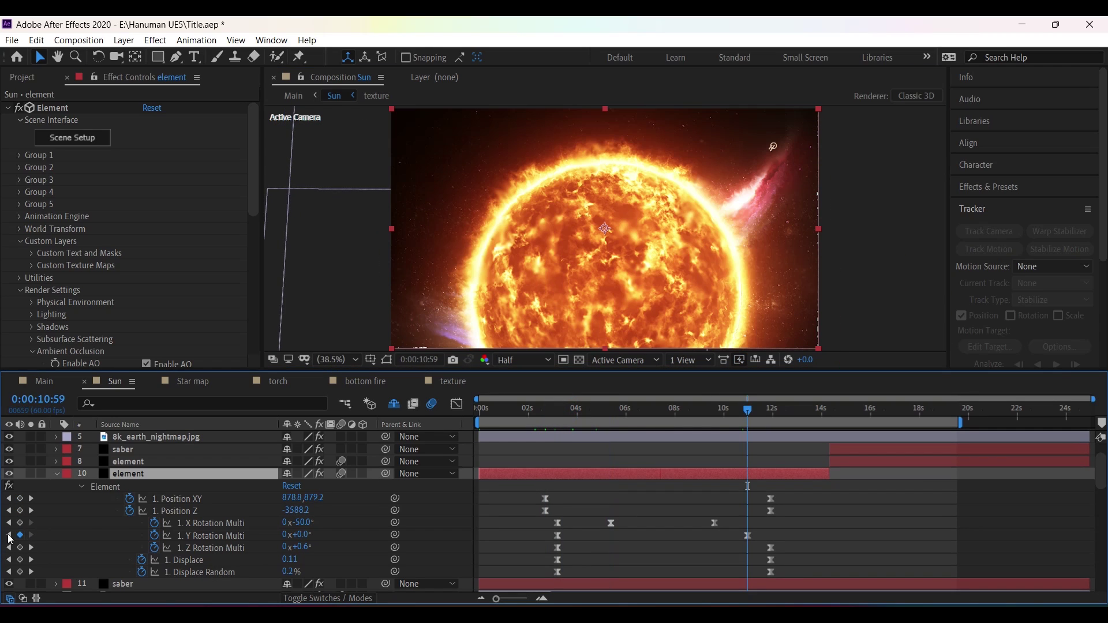
click(8, 536)
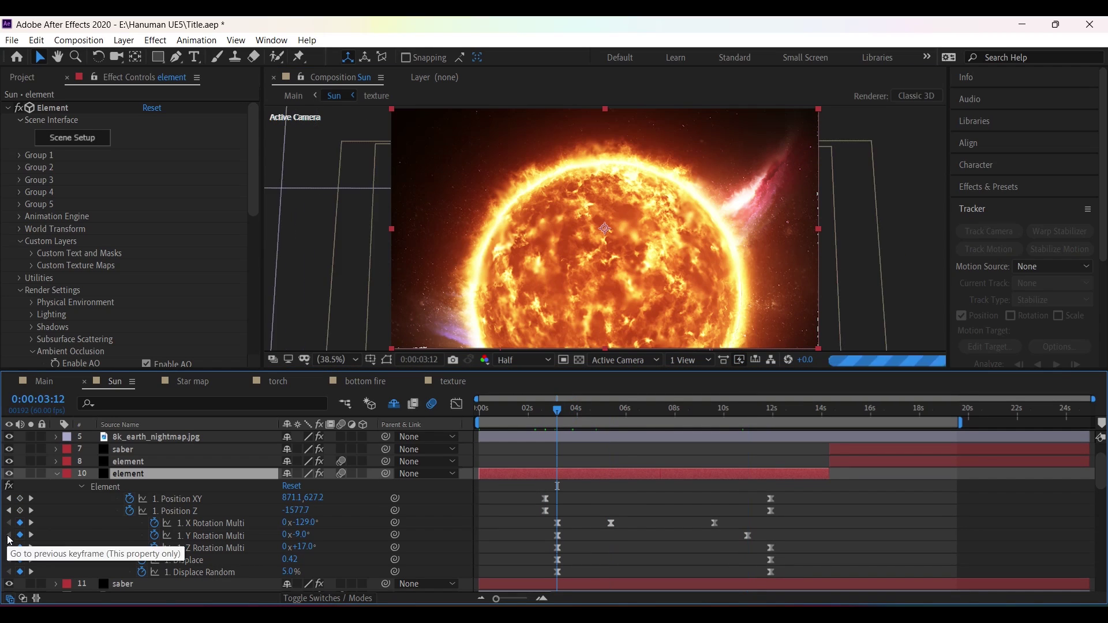
Step: At 0:00:05:21, try the title's Z Rotation Multi at 63.4° and Y Rotation Multi at 27.7°, undoing each change
click(610, 408)
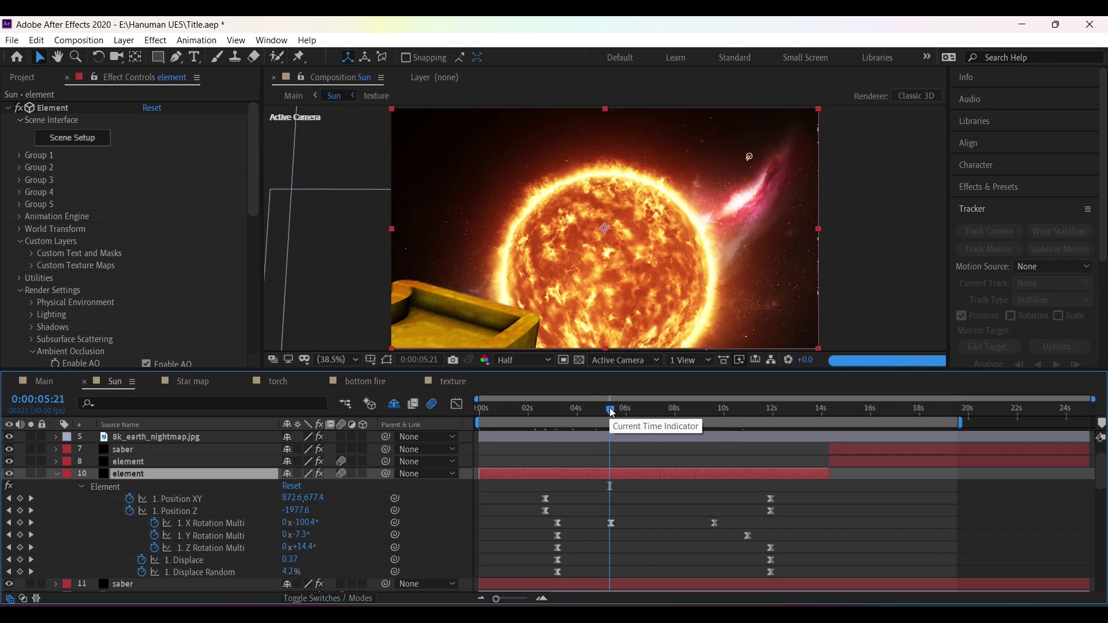
drag(312, 546, 345, 550)
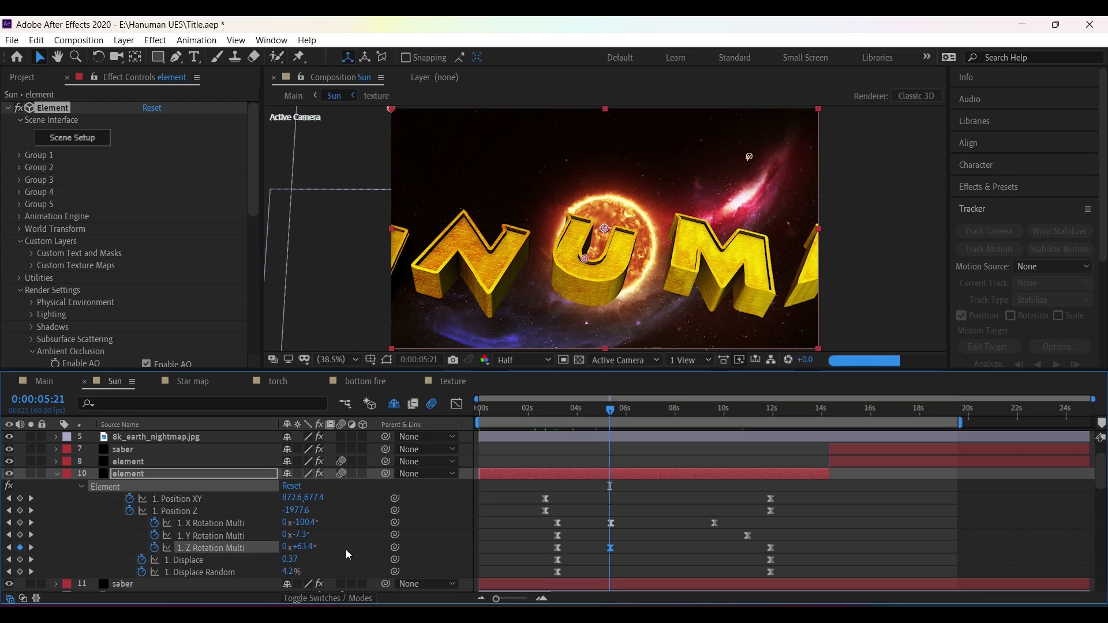
key(ctrl+z)
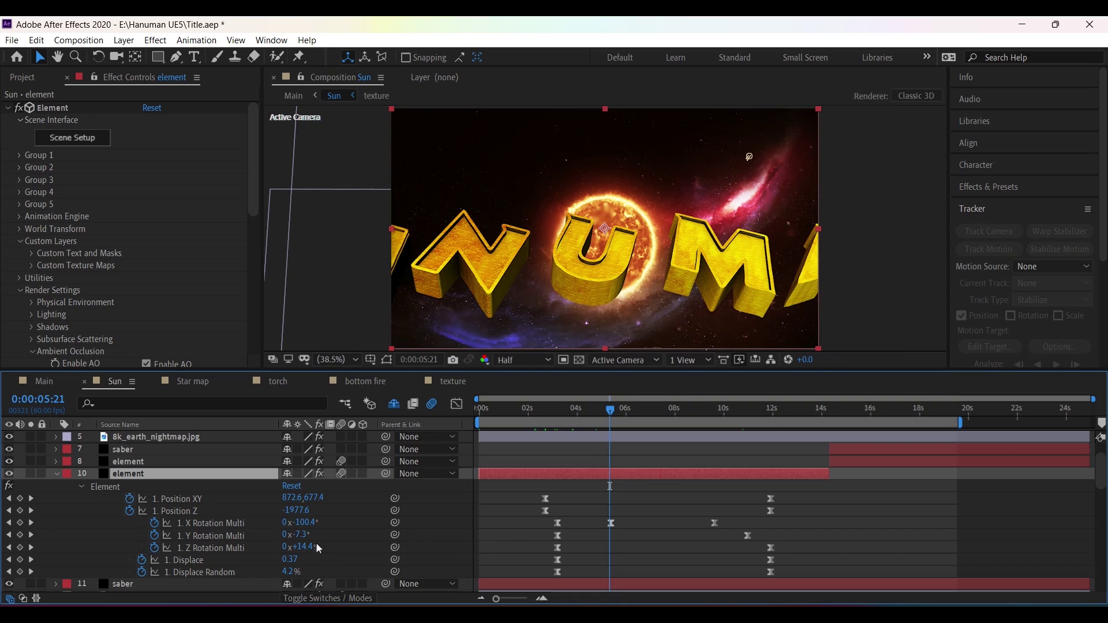
drag(305, 534, 328, 534)
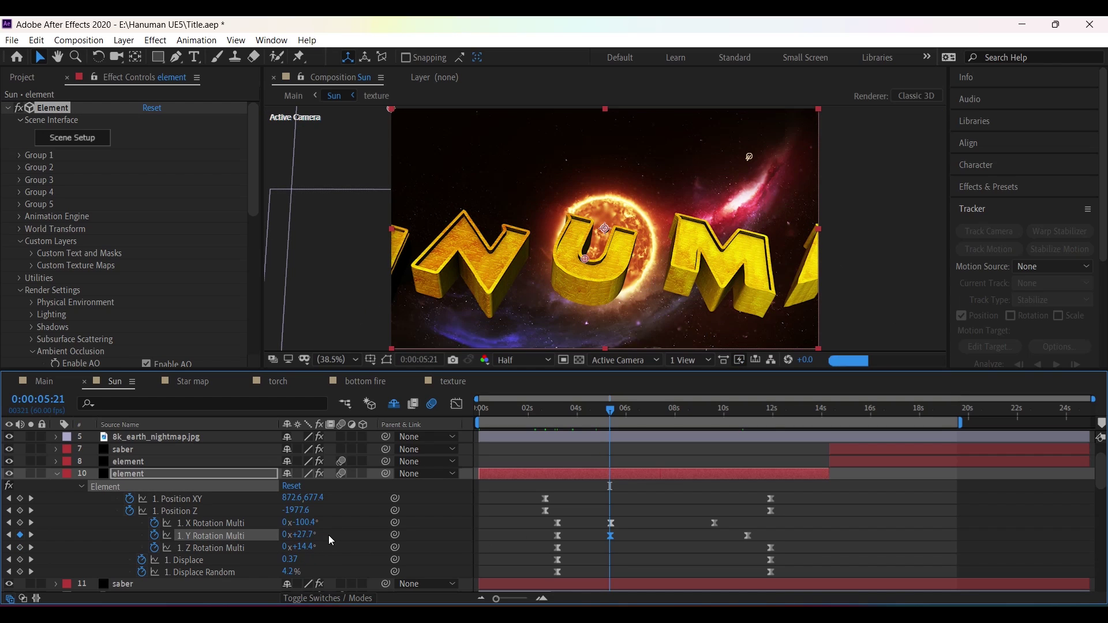
key(ctrl+z)
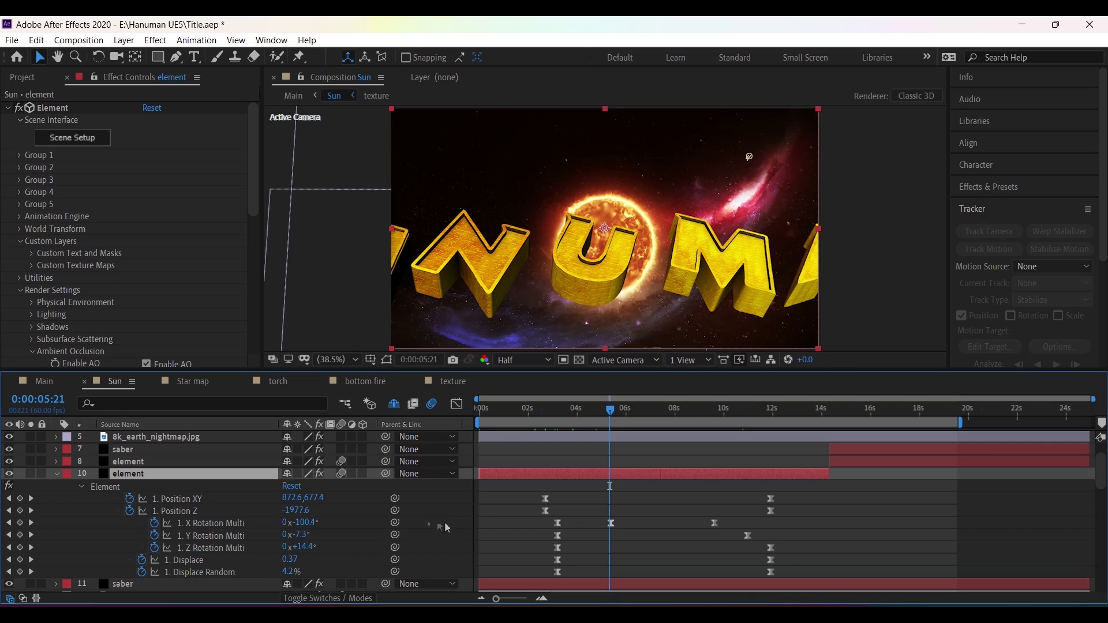
Step: View the title animation at 0:00:08:02, 0:00:10:39 and 0:00:12:01, and collapse element layer 10's properties
click(675, 407)
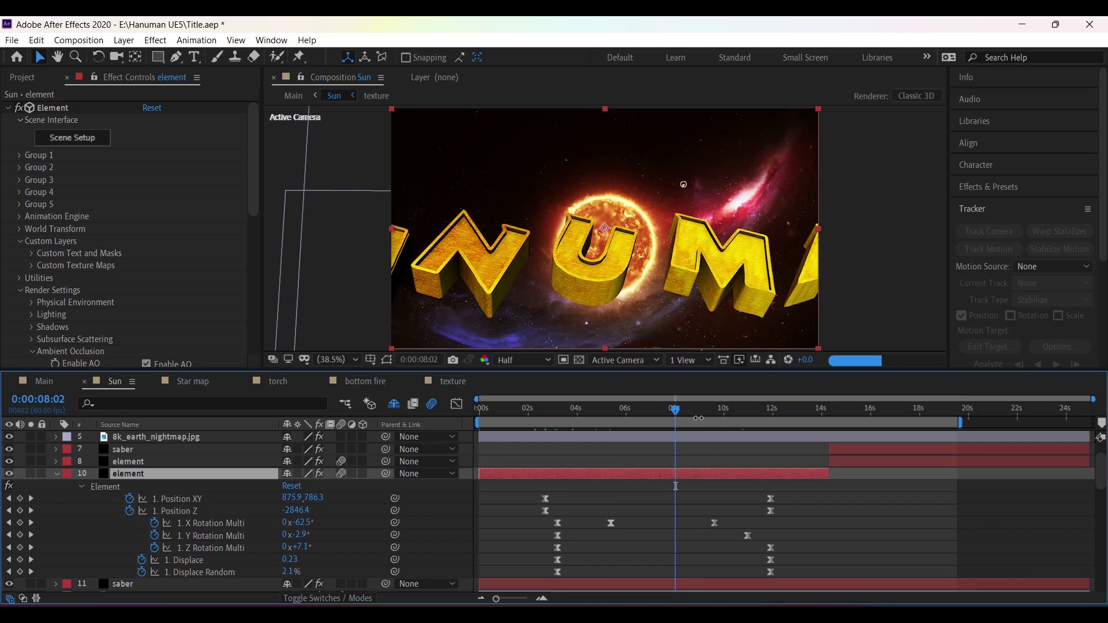
click(740, 409)
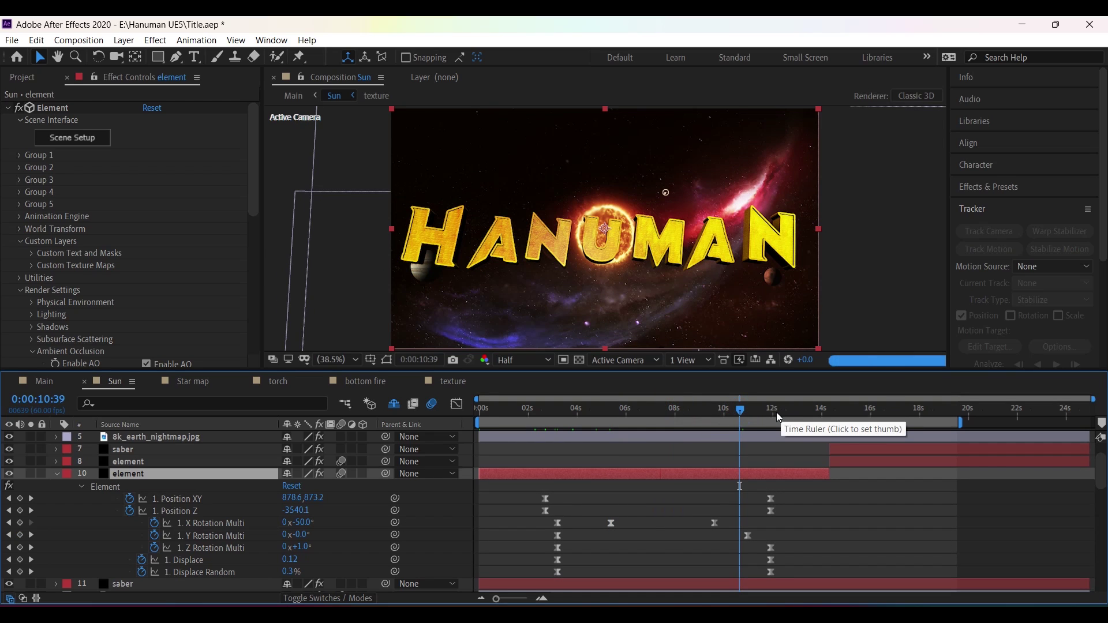
click(777, 412)
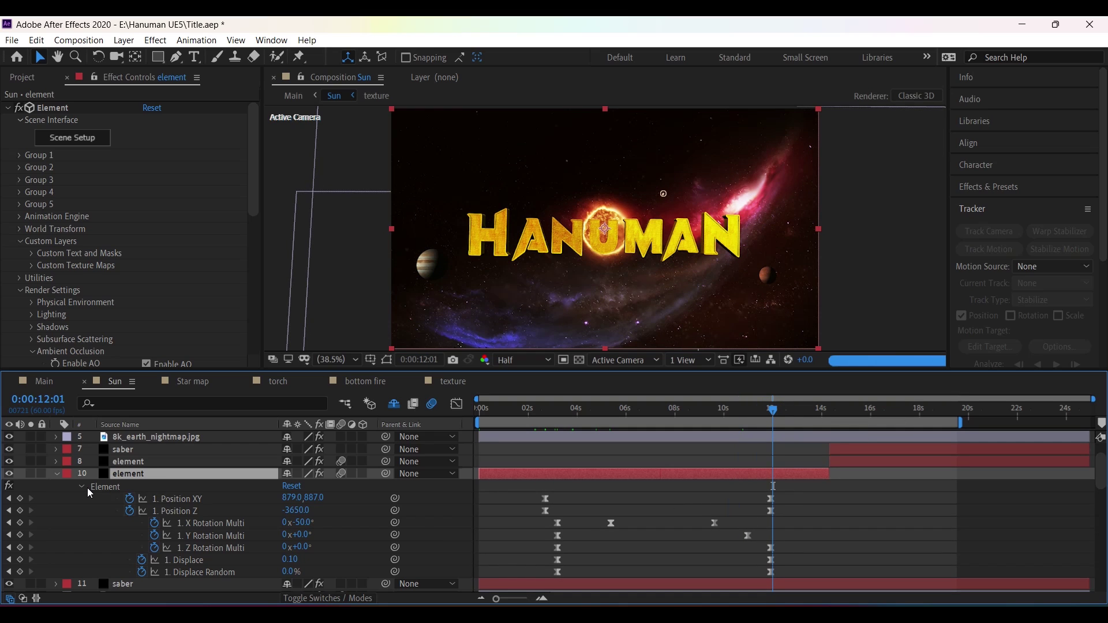
click(56, 473)
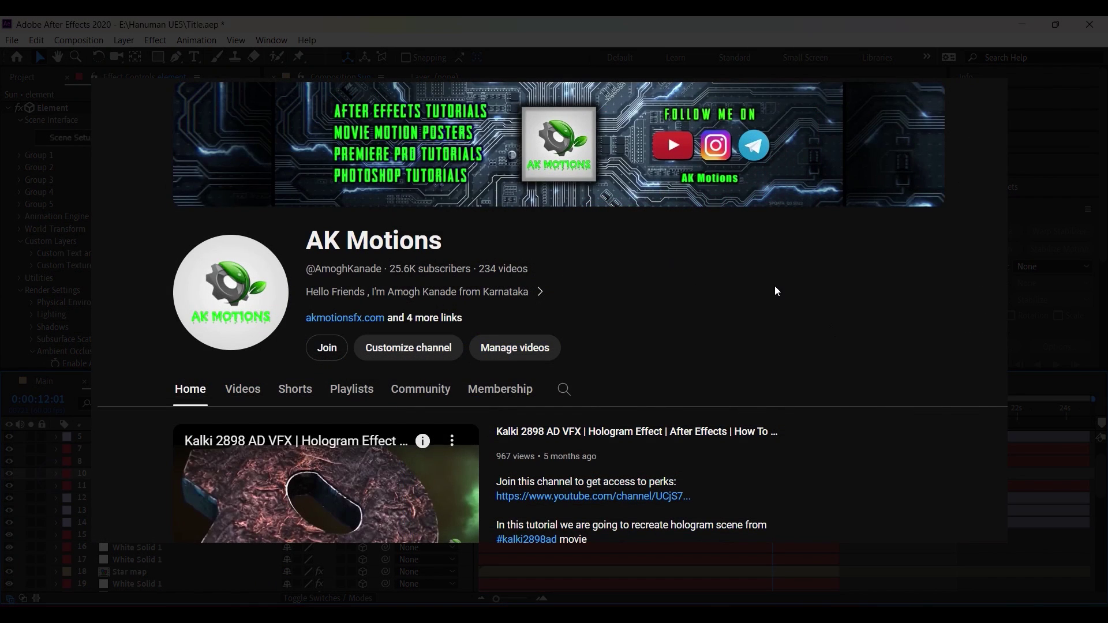
Step: Switch to the AK Motions YouTube channel and find the After Effects Tutorials playlist among its playlists
click(345, 394)
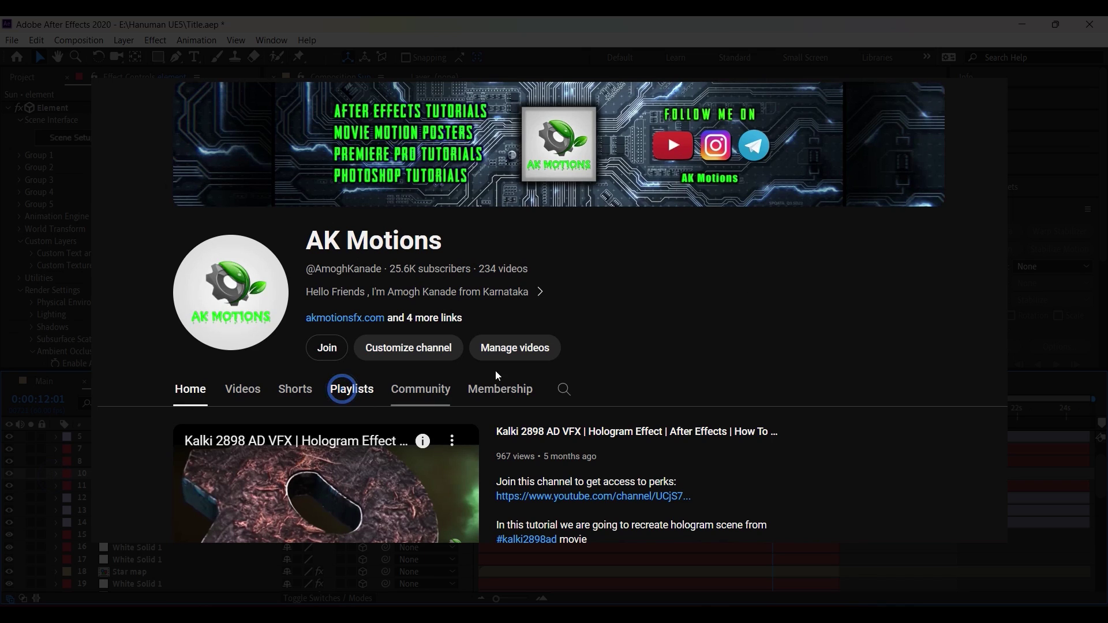
scroll(774, 302, down, 1)
scroll(773, 302, down, 3)
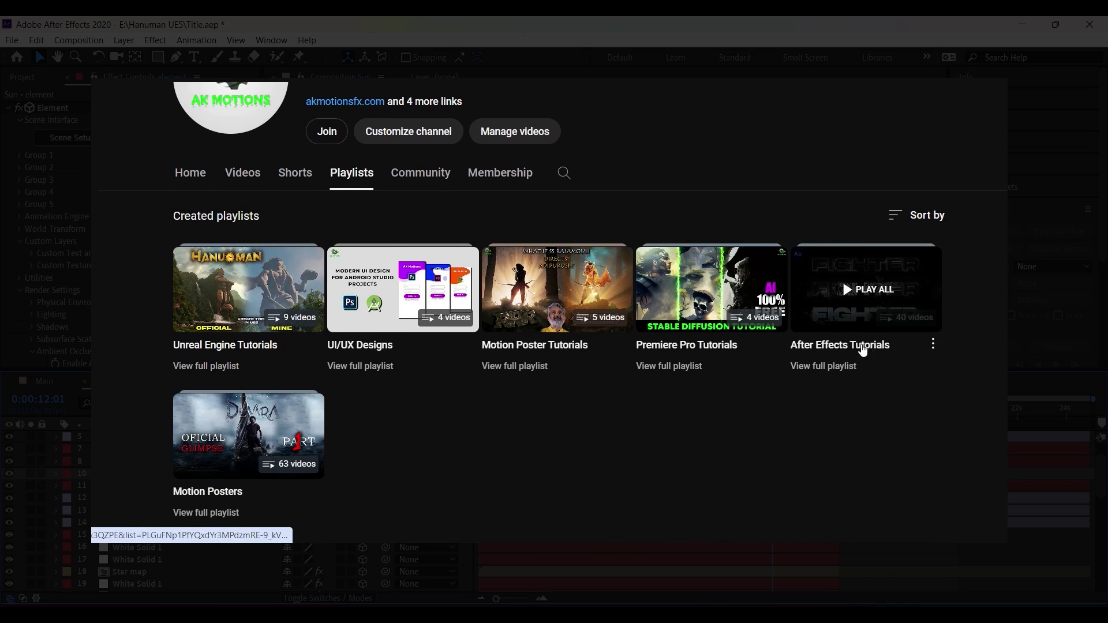
Step: Open the full After Effects Tutorials playlist and look through its videos
click(824, 367)
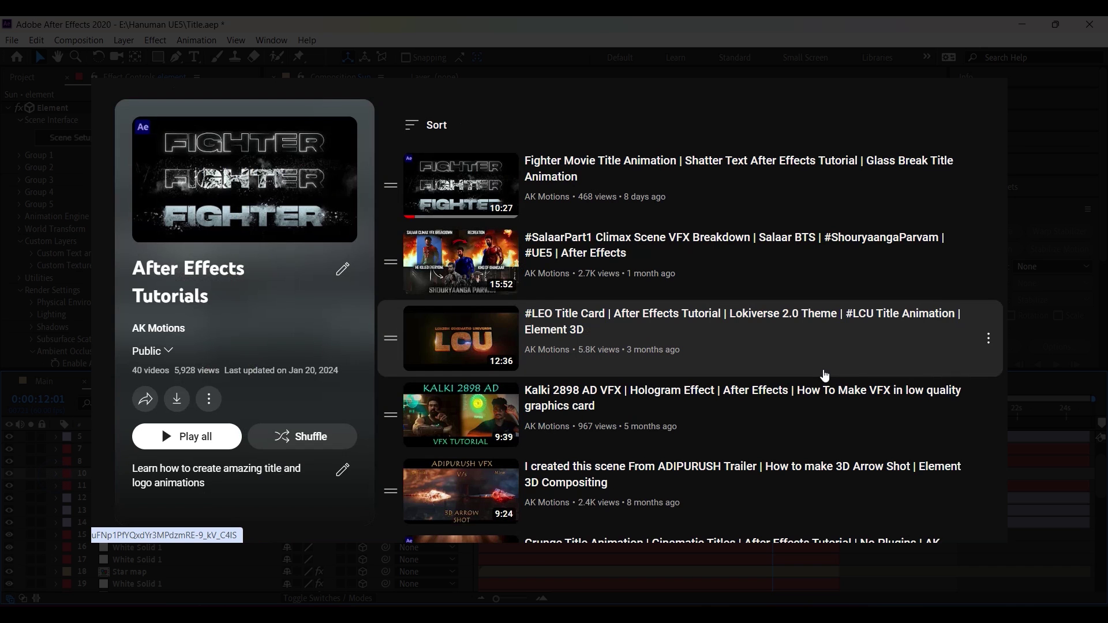
scroll(708, 226, down, 10)
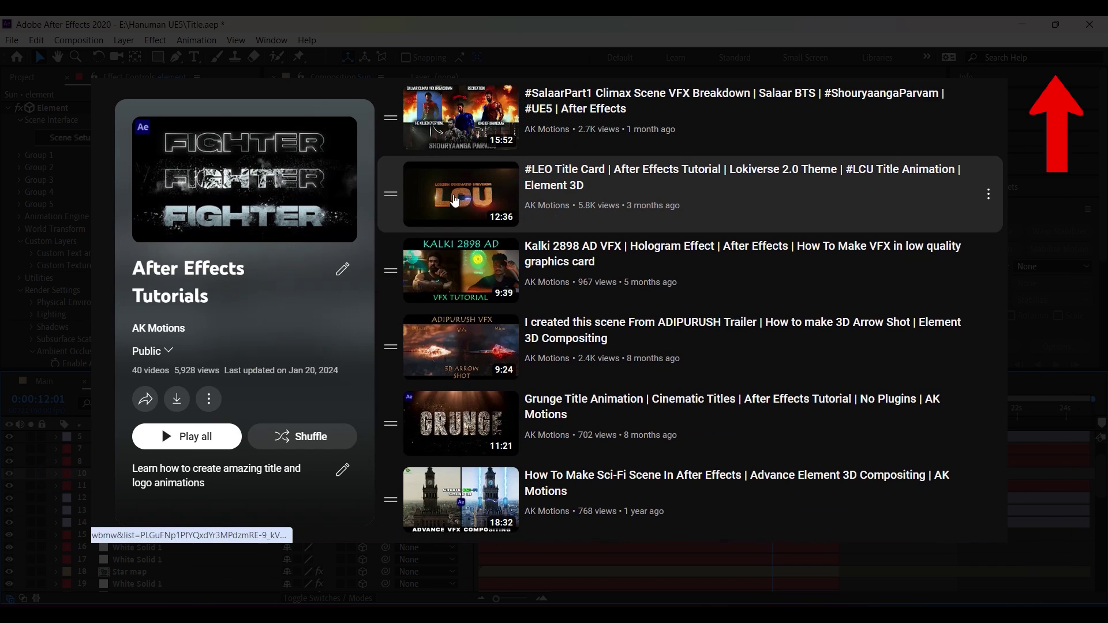
scroll(463, 180, down, 15)
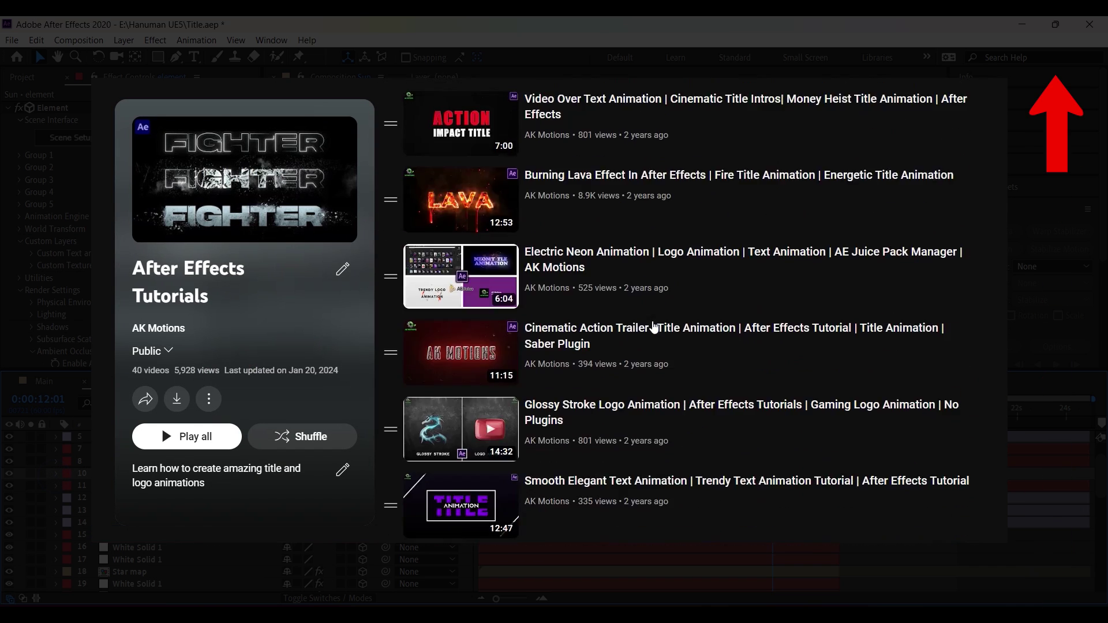
scroll(644, 384, down, 10)
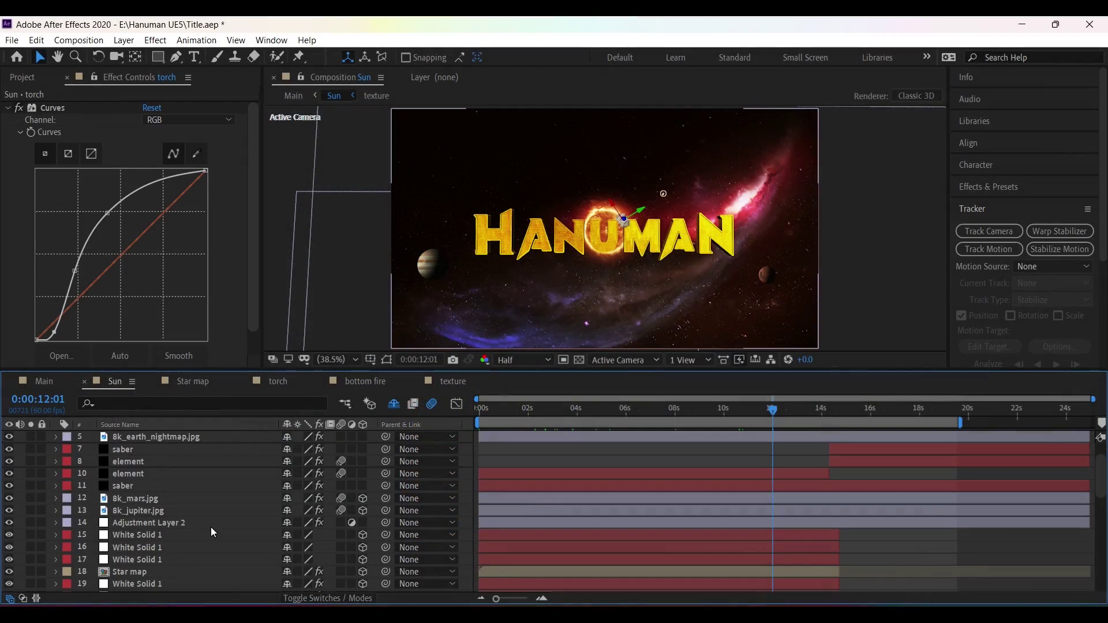
Step: Back in After Effects, open the stars bg composition from the Sun composition and check its 8k_stars_milky_way.jpg layer on its own
scroll(210, 527, down, 10)
click(130, 573)
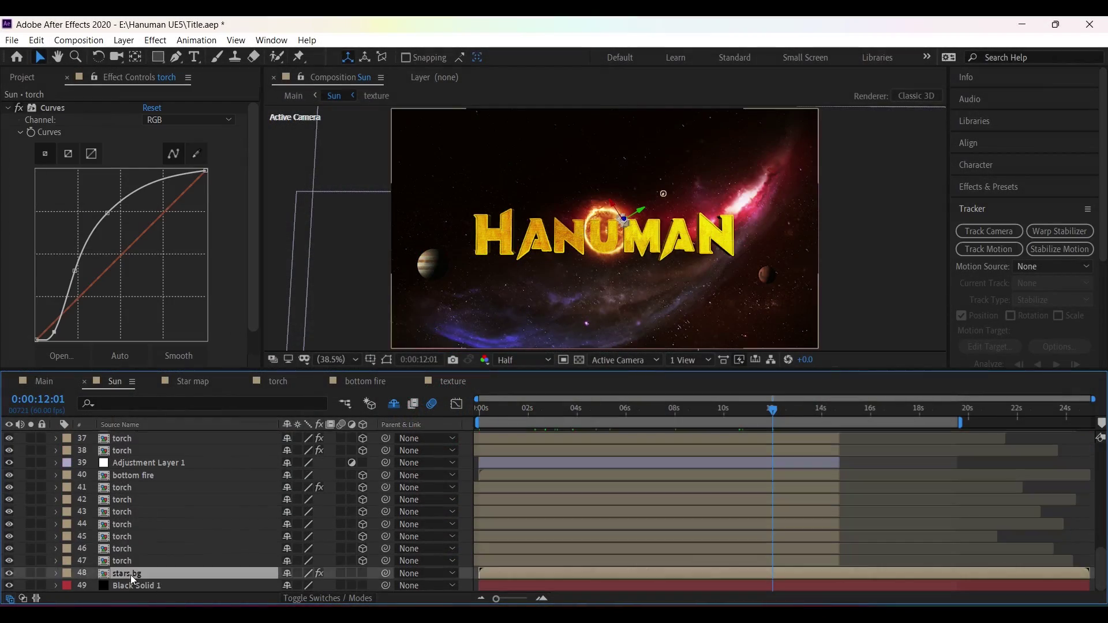
double_click(131, 574)
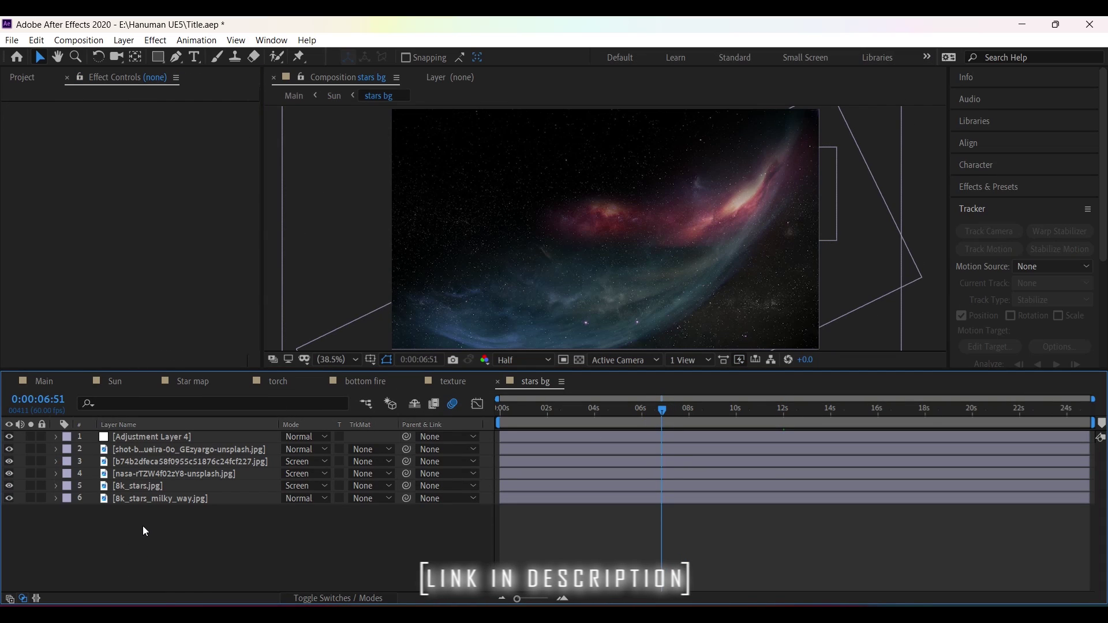
double_click(157, 500)
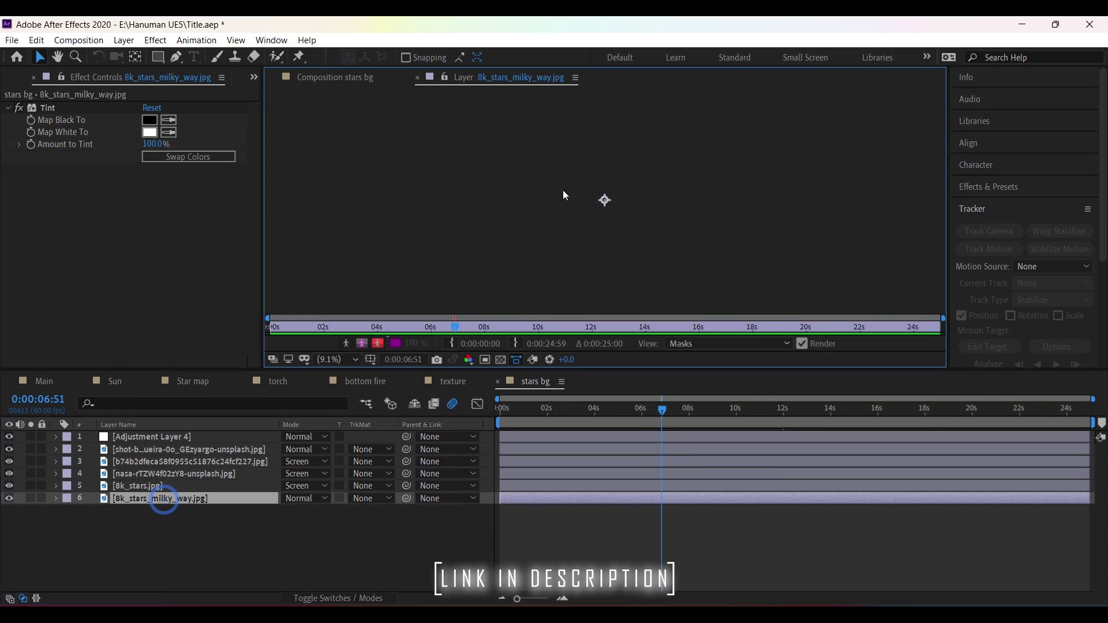
click(417, 77)
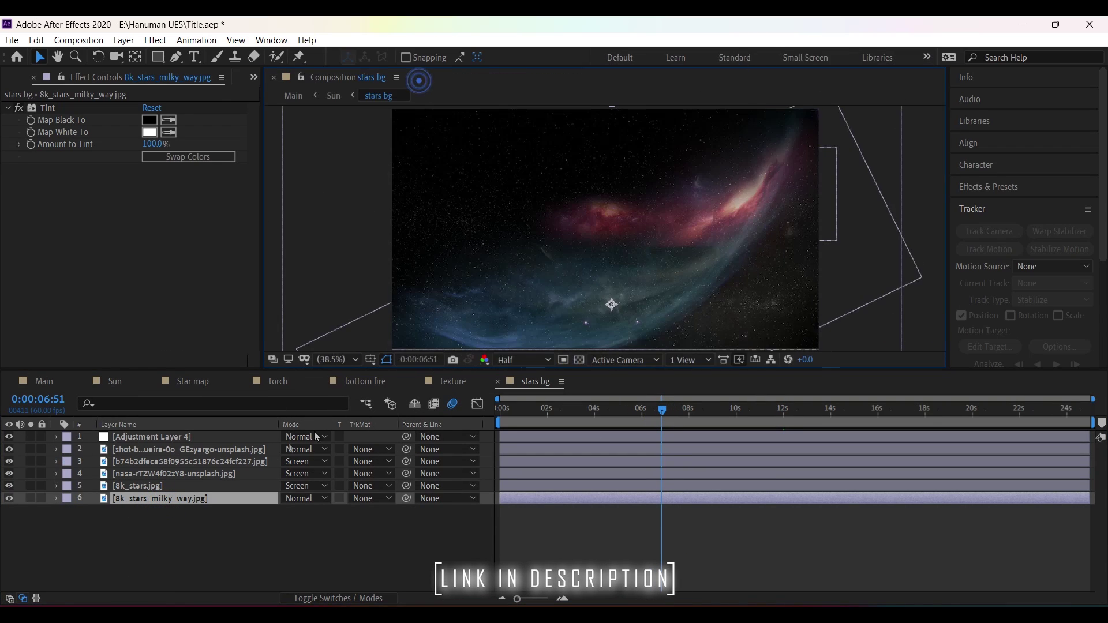
Step: Solo the stars bg images from the lowest layer upward, examine the effects on Adjustment Layer 4 and the nebula images, and preview other times
mouse_move(30, 498)
mouse_down()
mouse_move(31, 475)
mouse_move(30, 498)
mouse_up()
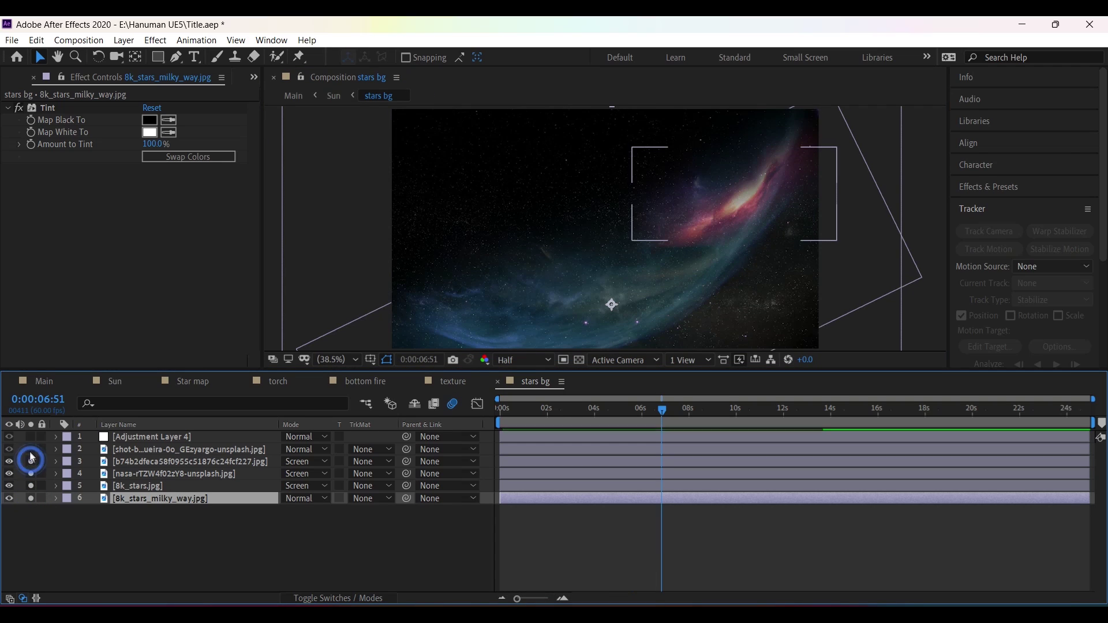
click(133, 437)
click(164, 450)
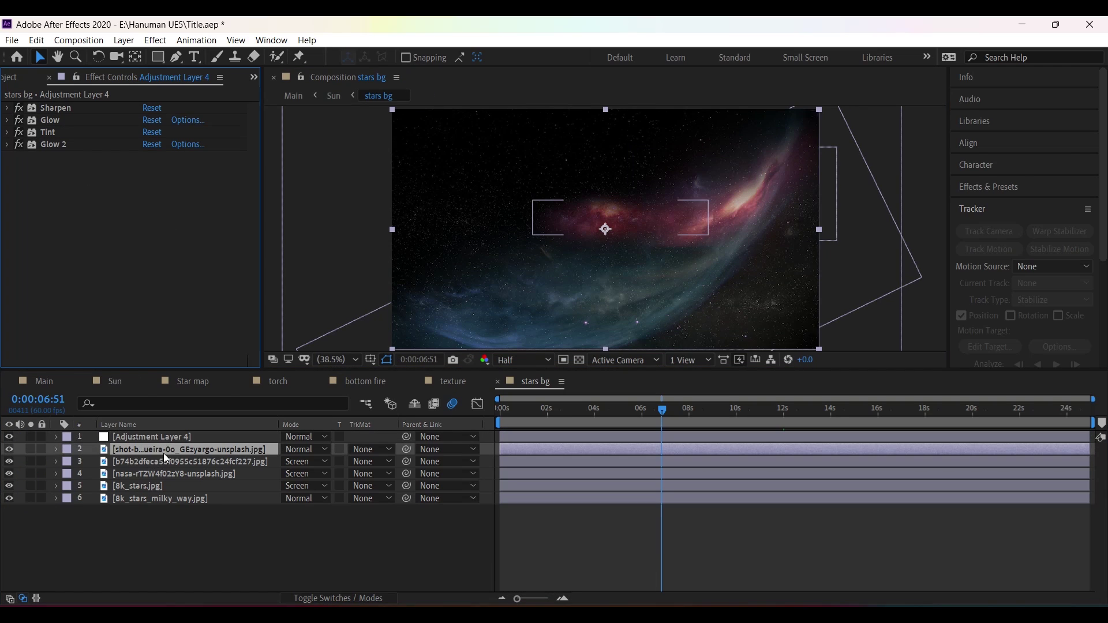
click(169, 461)
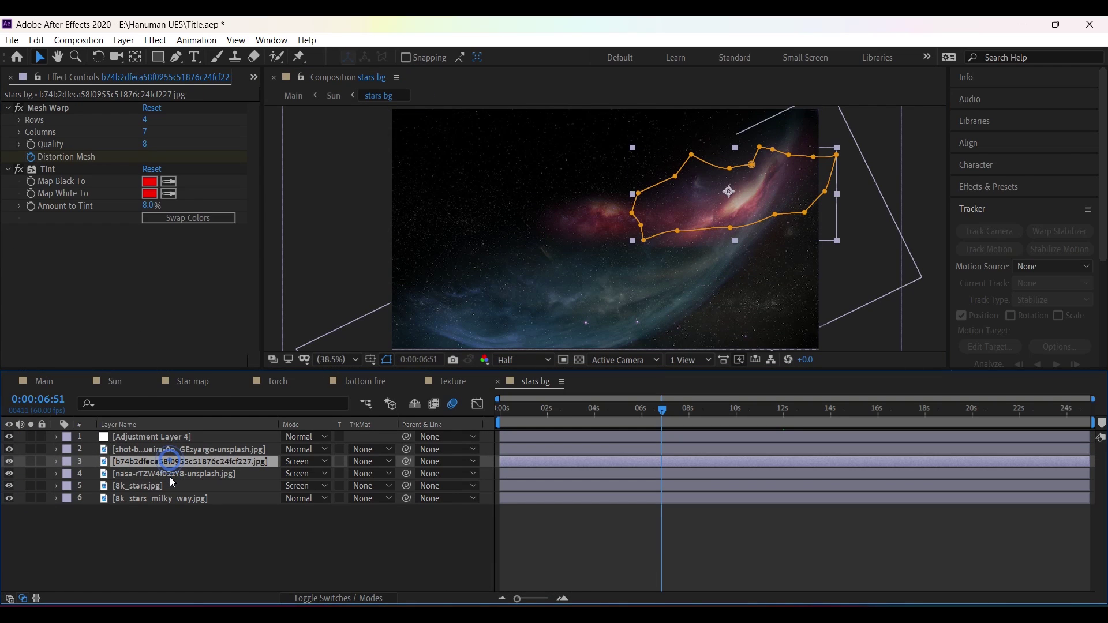
click(171, 472)
click(170, 461)
drag(717, 411, 977, 410)
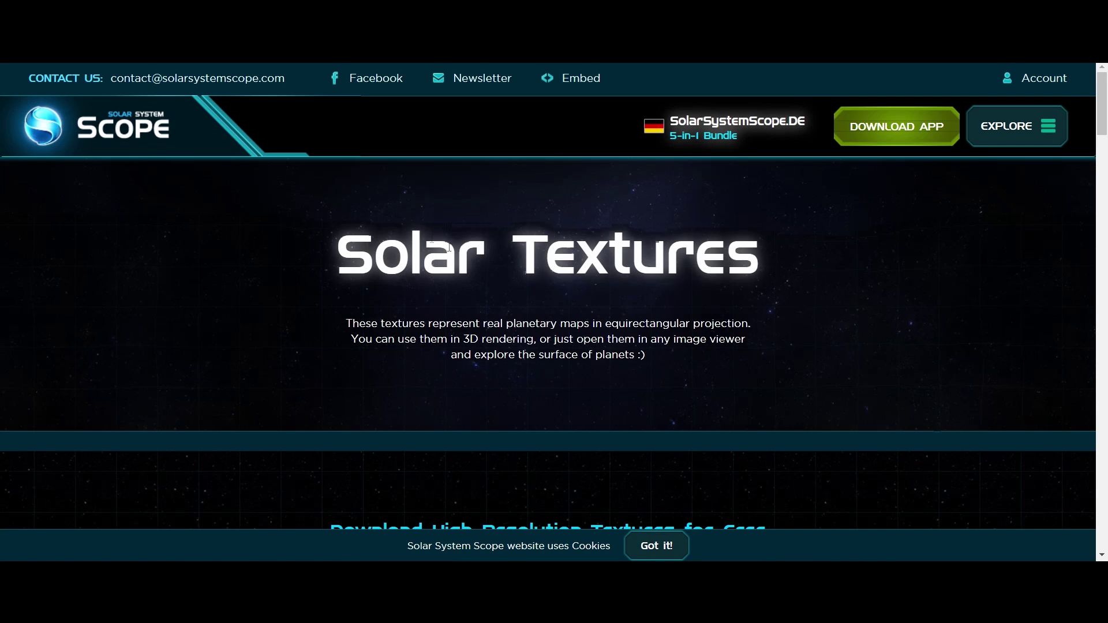
Step: On the Solar System Scope website, look through the Solar Textures downloads for the planets and Earth maps
scroll(886, 271, down, 5)
scroll(888, 274, down, 3)
scroll(525, 280, down, 3)
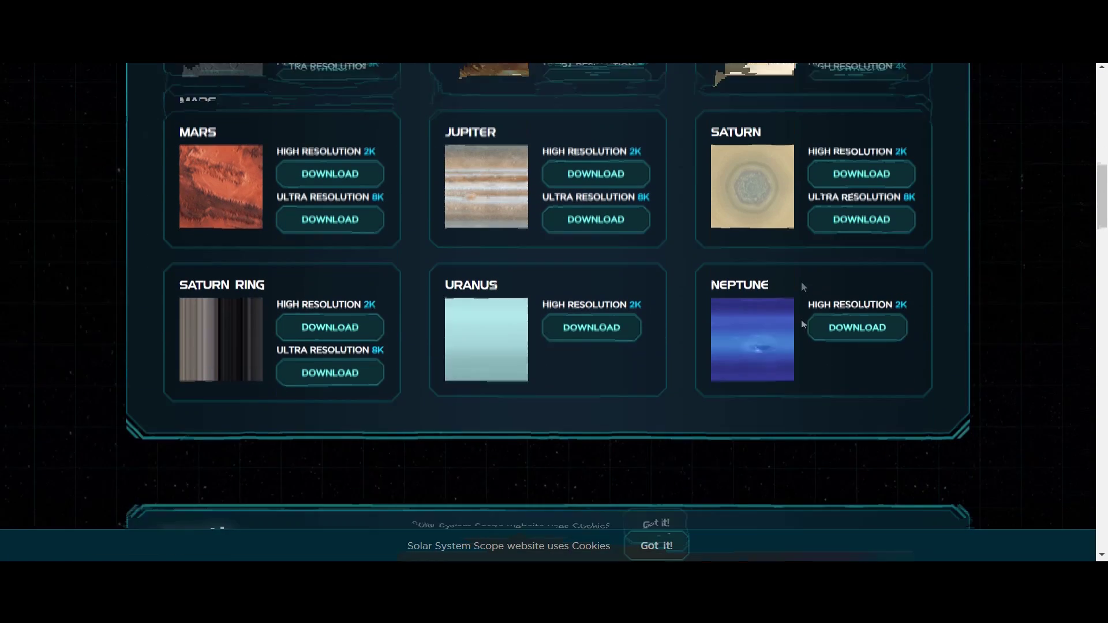
scroll(466, 220, up, 1)
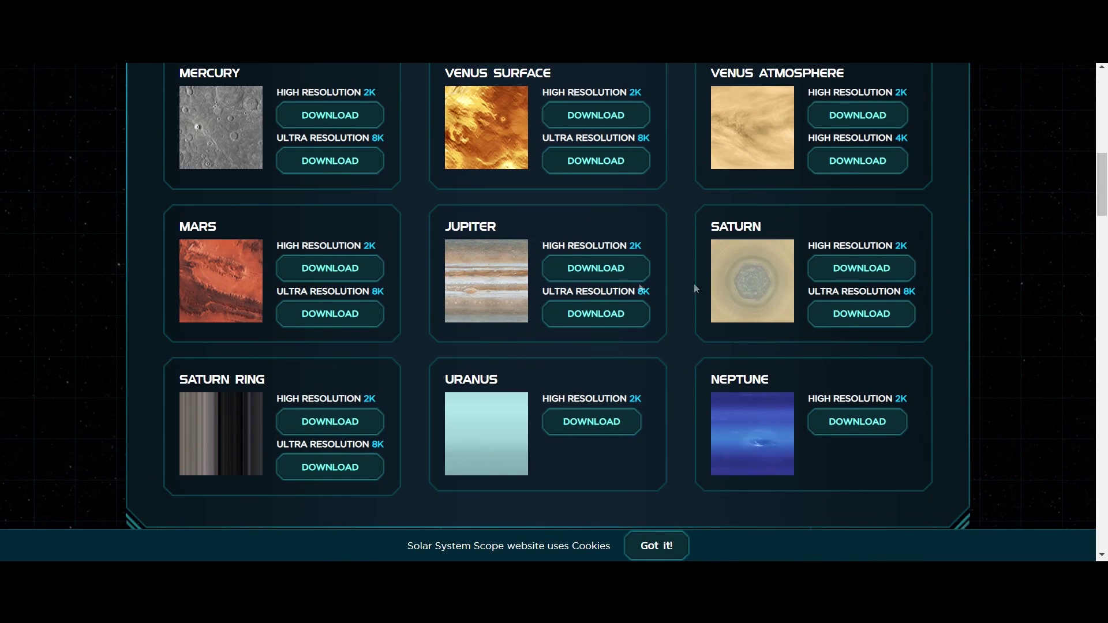
scroll(487, 316, down, 8)
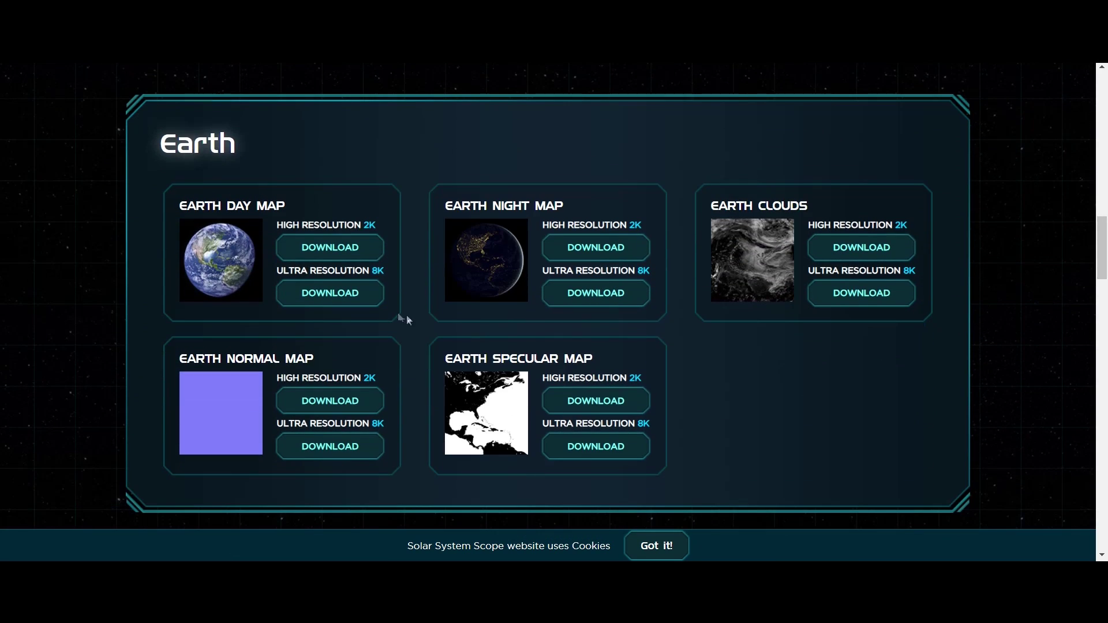
scroll(381, 306, down, 2)
scroll(554, 304, up, 3)
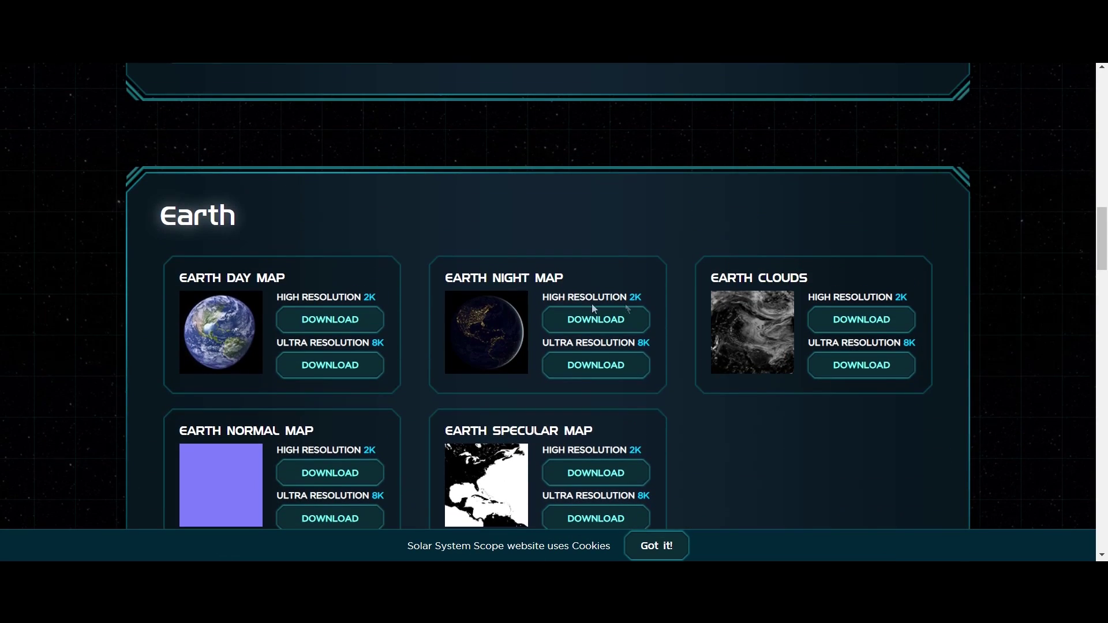
scroll(634, 289, down, 1)
Step: Save the ultra resolution 8K Earth Clouds texture image and close its page
click(862, 294)
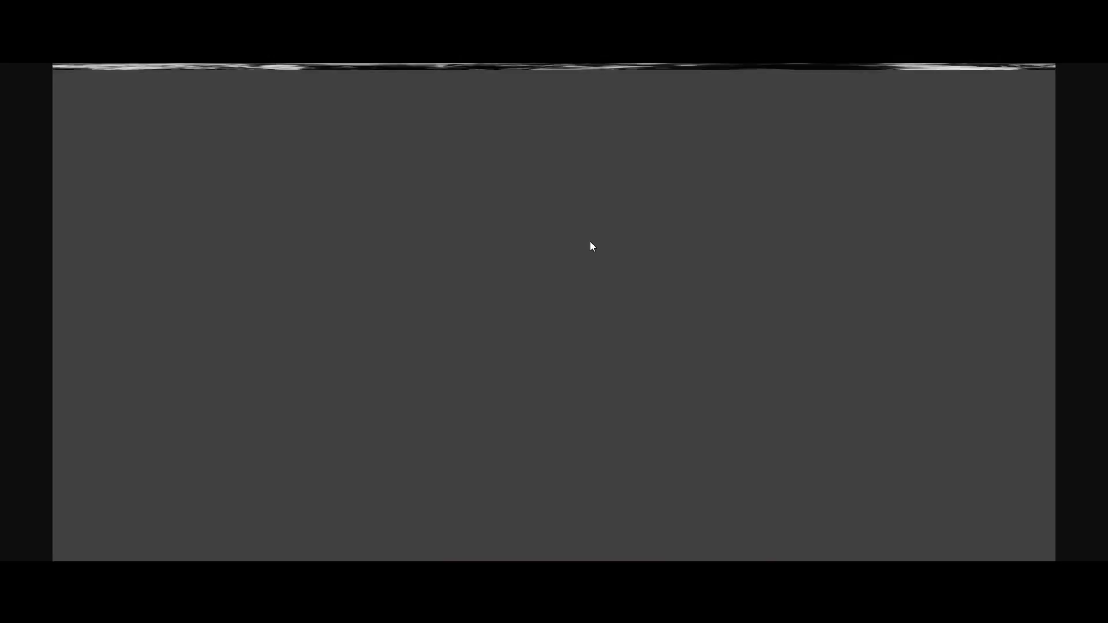
right_click(598, 116)
click(663, 151)
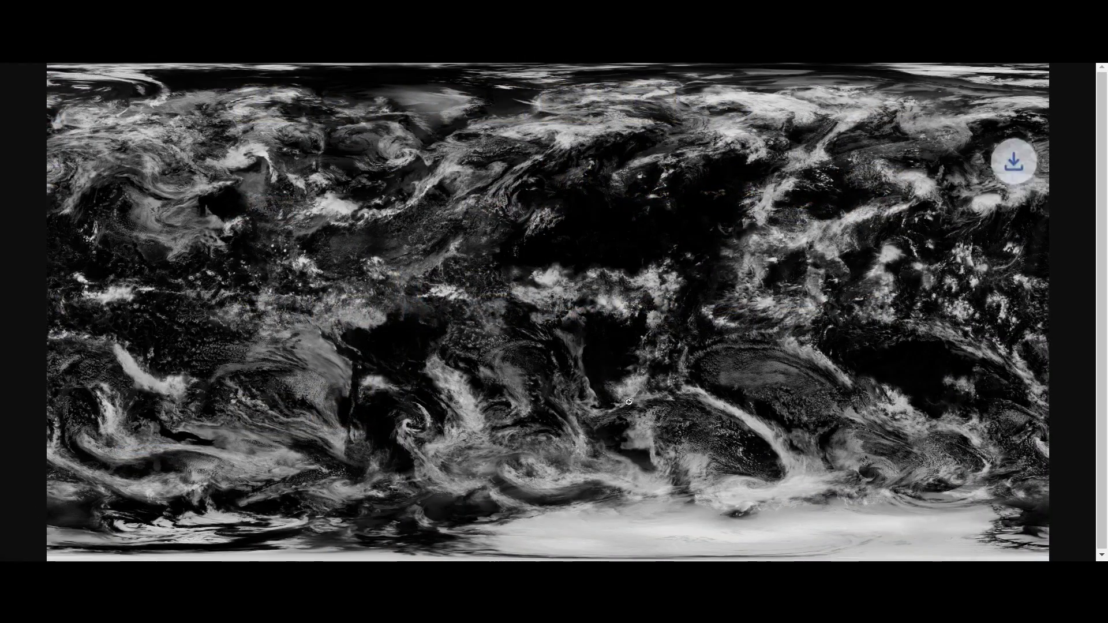
key(ctrl+w)
scroll(519, 282, down, 7)
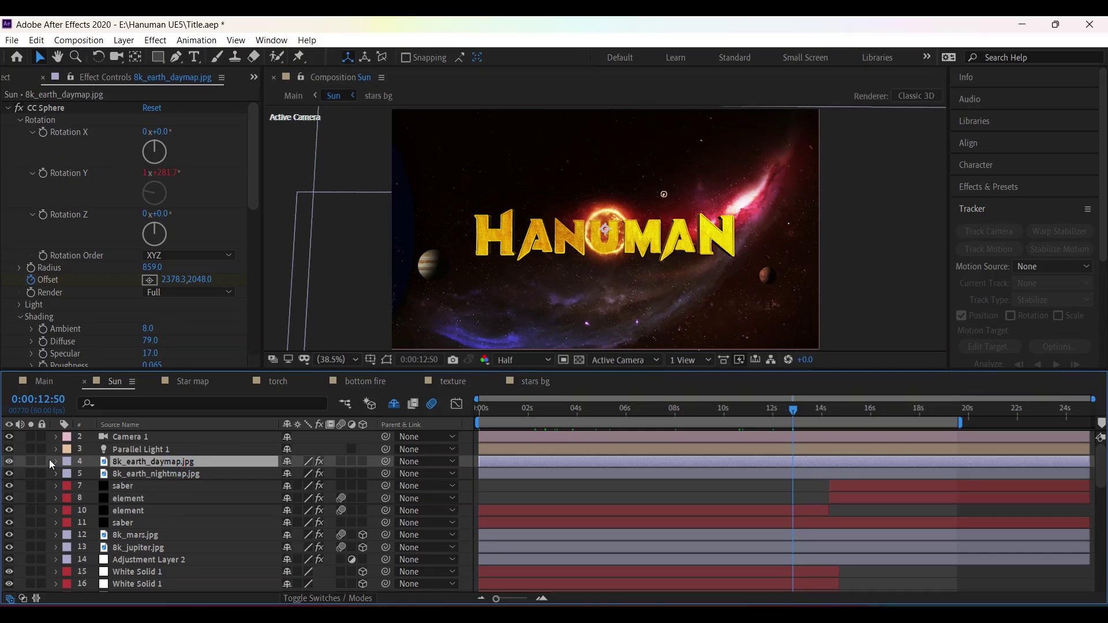
Step: In After Effects, solo the 8k_earth_daymap.jpg and 8k_earth_nightmap.jpg layers, reveal their keyframes and go to the first CC Sphere Offset keyframe
click(31, 462)
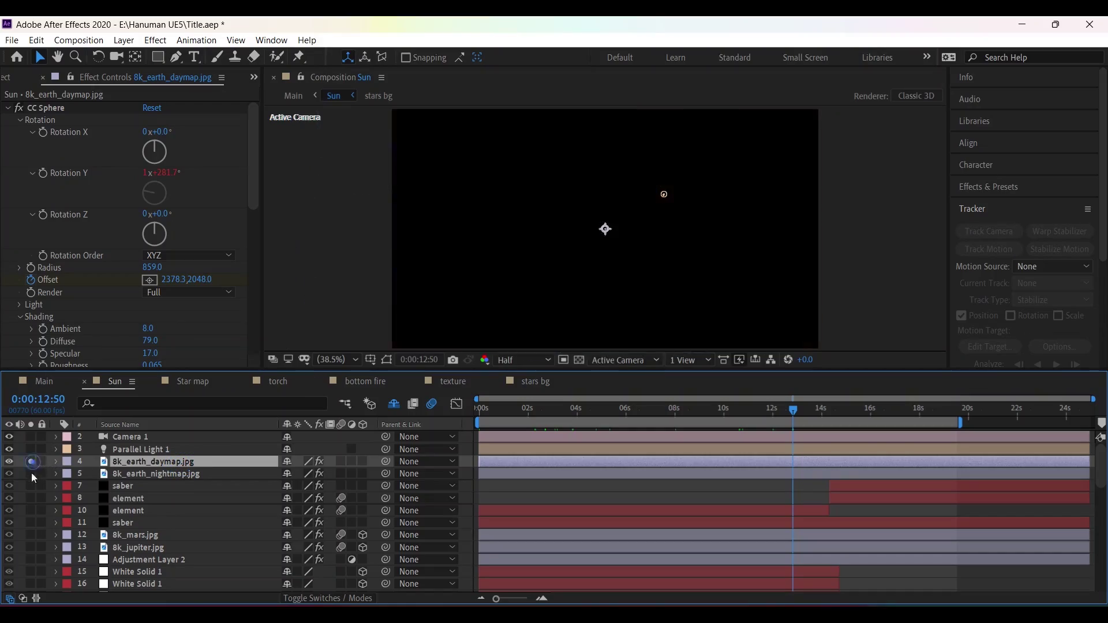
drag(793, 411, 838, 431)
shift+click(162, 474)
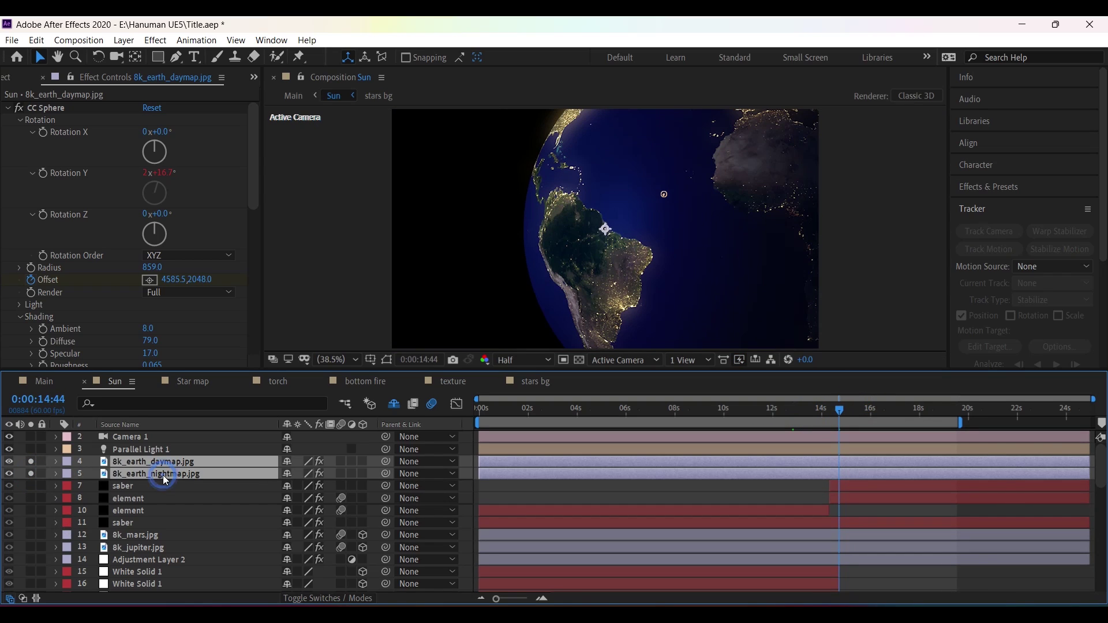
key(u)
click(8, 486)
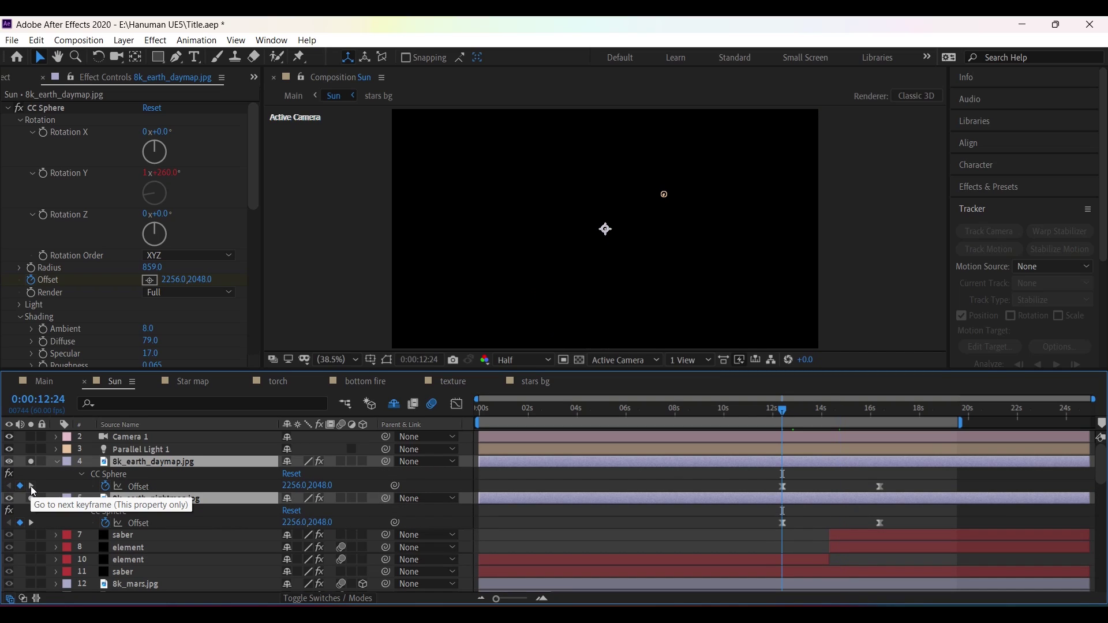
Step: Examine the daymap layer's CC Sphere settings, go to its last Offset keyframe at 0:00:16:23, and view the Earth at 0:00:14:26
click(119, 475)
scroll(114, 255, down, 2)
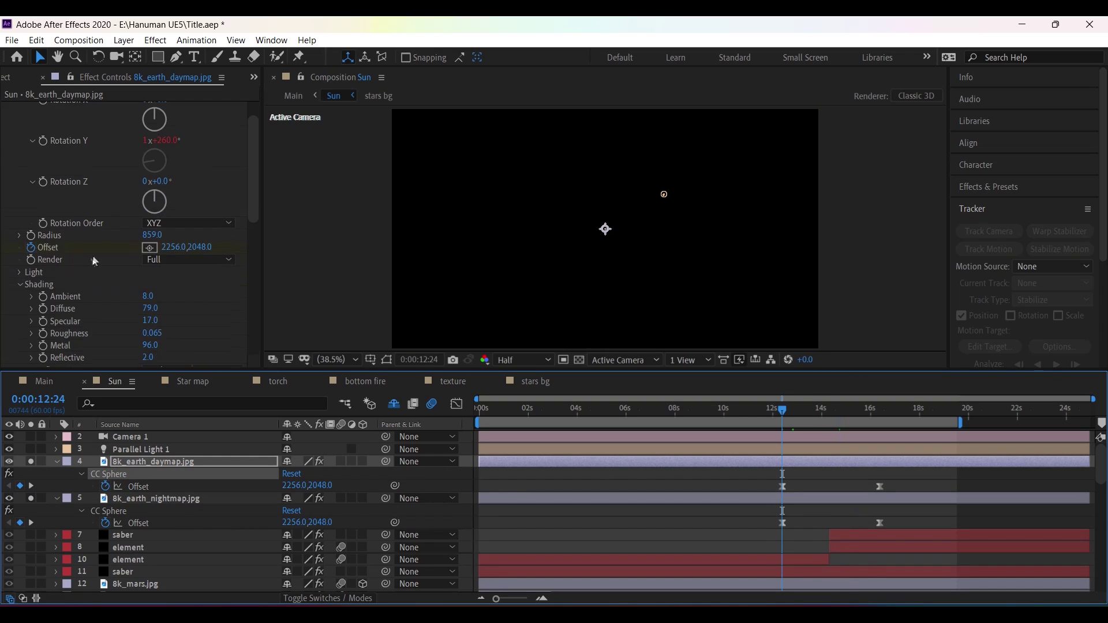
click(32, 486)
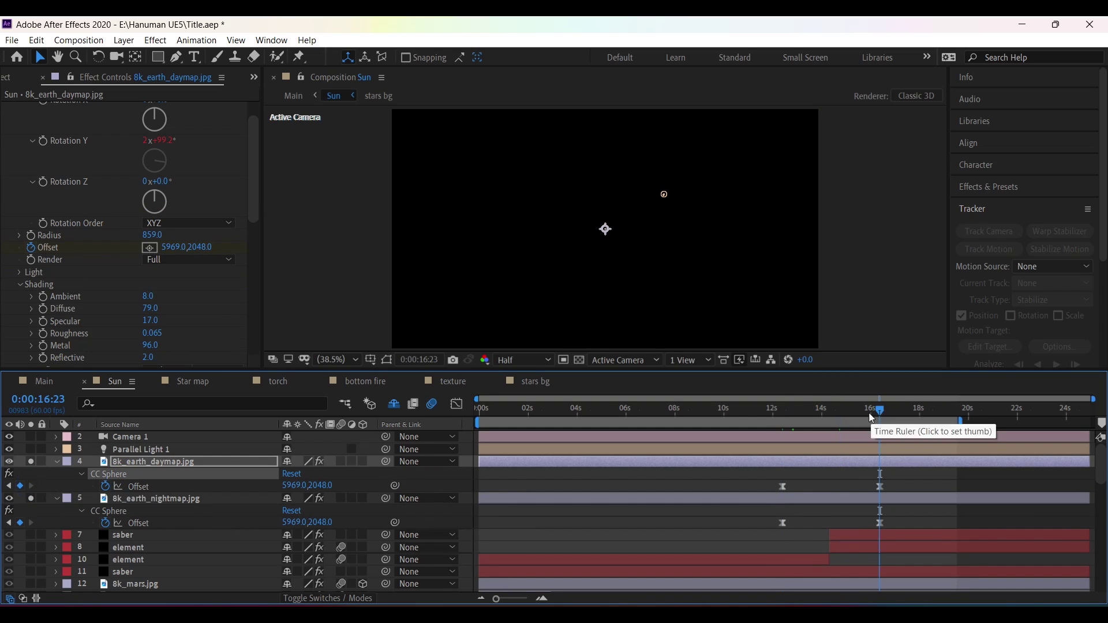
drag(879, 420, 829, 420)
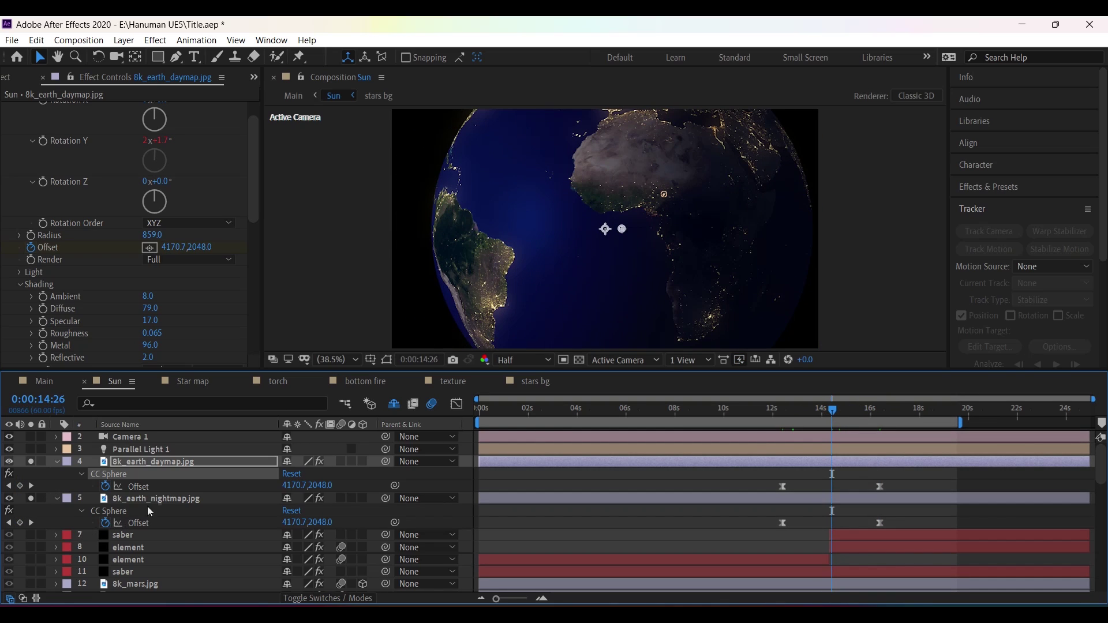
Step: Duplicate the 8k_earth_daymap.jpg layer and replace the copy's source with 8k_earth_clouds.jpg
click(193, 463)
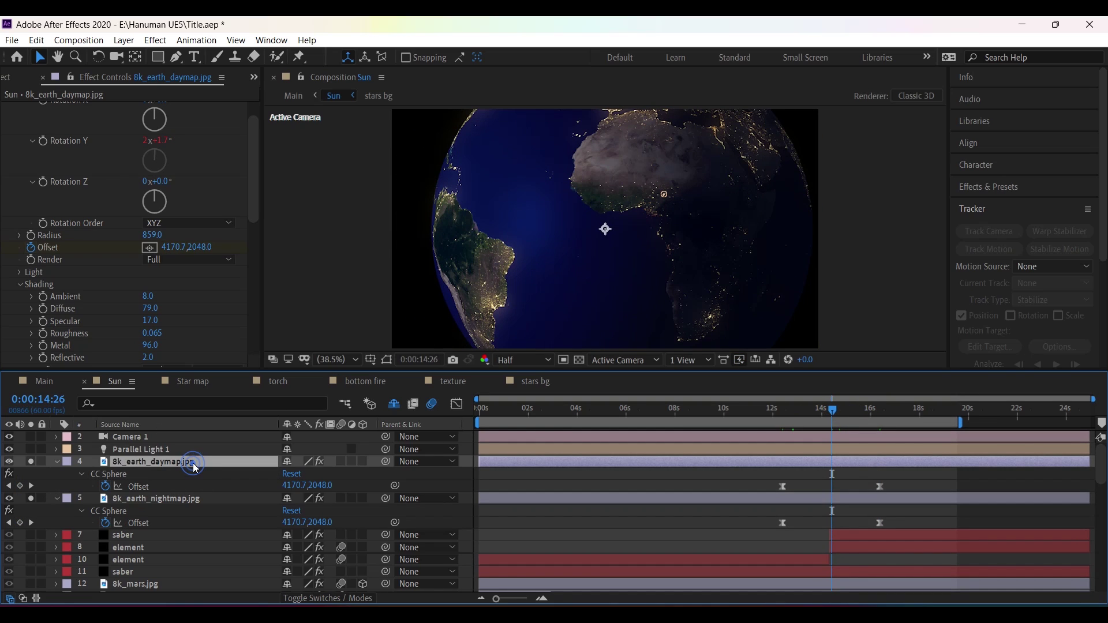
key(ctrl+d)
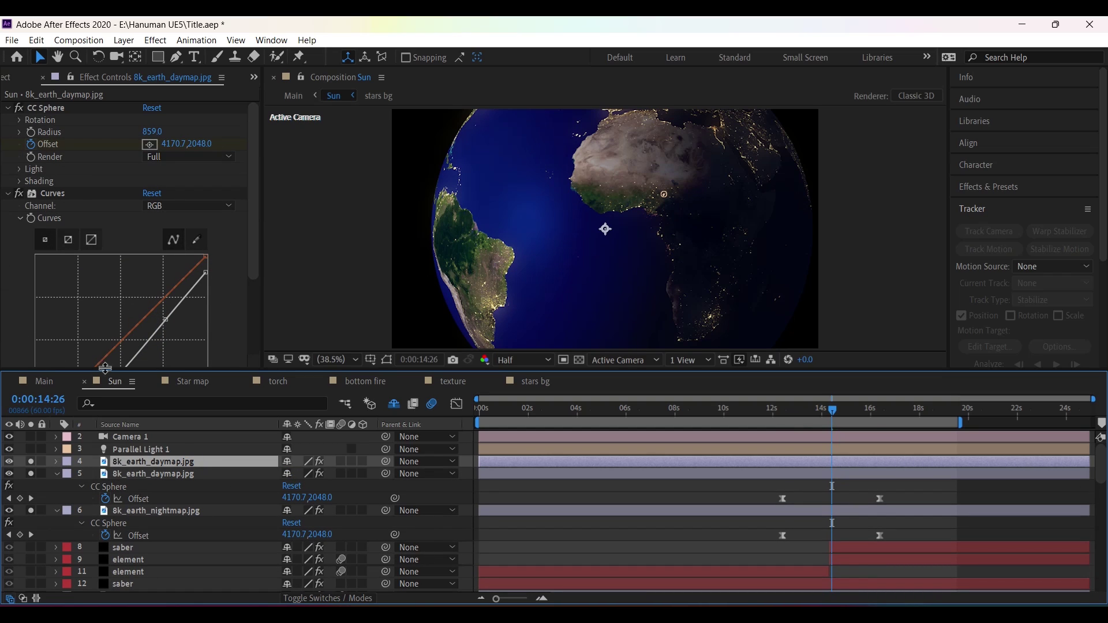
click(11, 77)
click(65, 207)
drag(65, 207, 154, 463)
scroll(563, 237, up, 1)
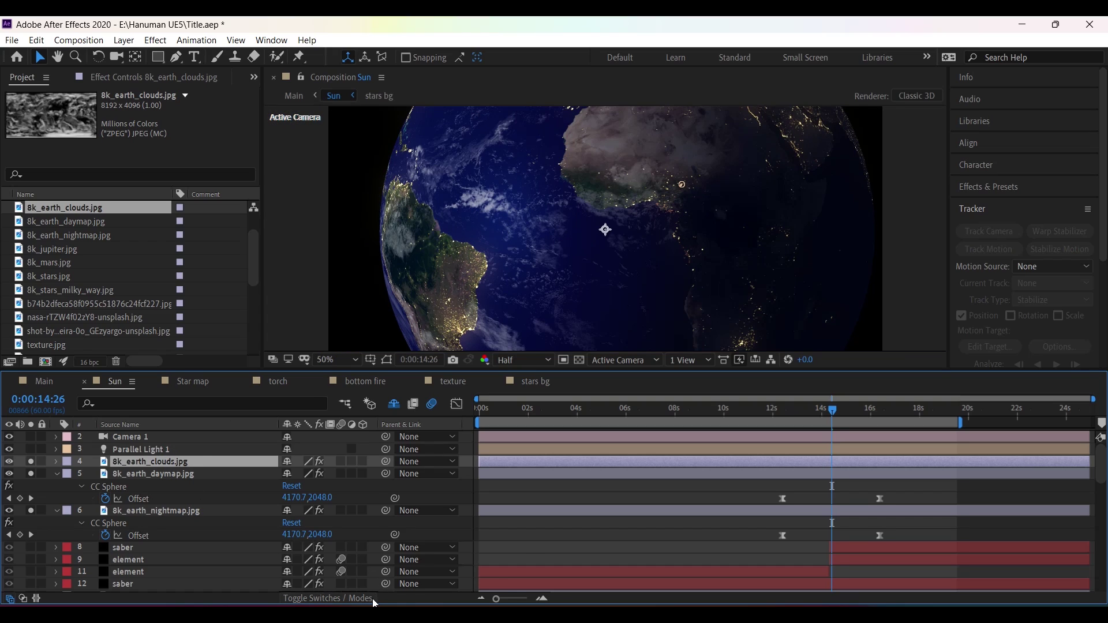
Step: Show the blending modes of the Earth clouds and daymap layers, and collapse the daymap layer's properties
click(357, 598)
shift+click(181, 475)
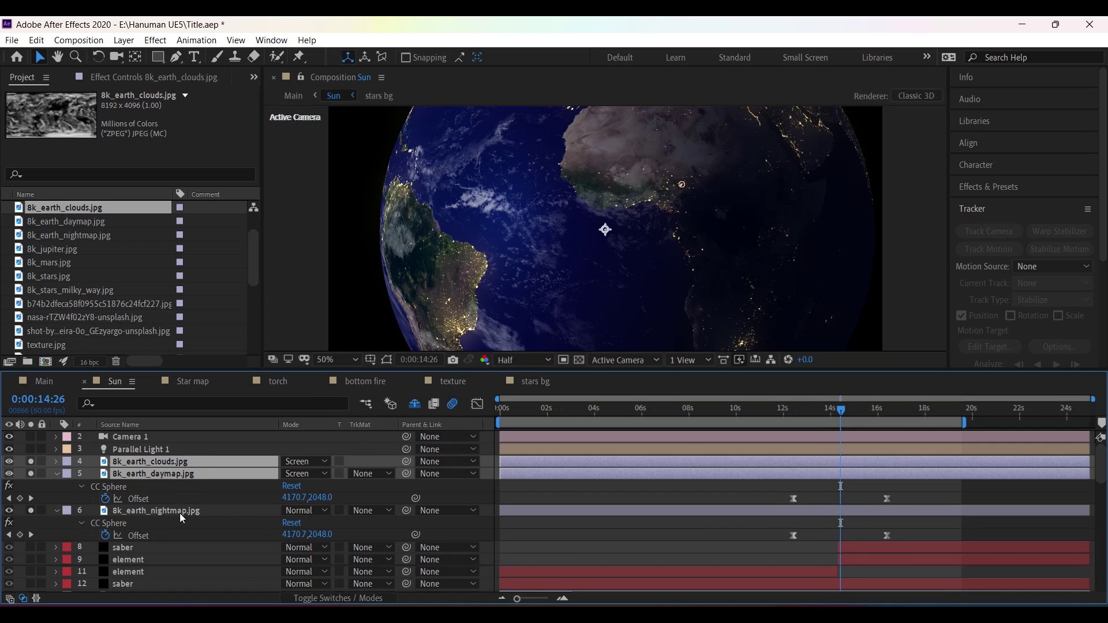
click(56, 474)
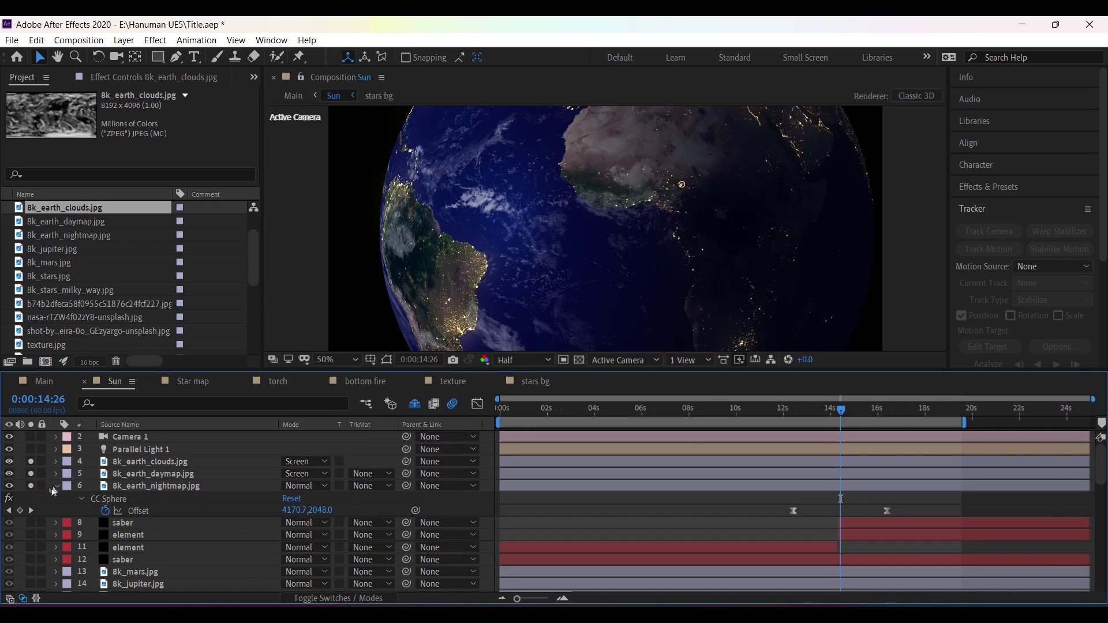
Step: Toggle the solo state of the Earth daymap and nightmap layers to compare them, and view the effects on the 8k_earth_clouds.jpg layer
click(31, 474)
click(31, 486)
click(31, 486)
click(160, 466)
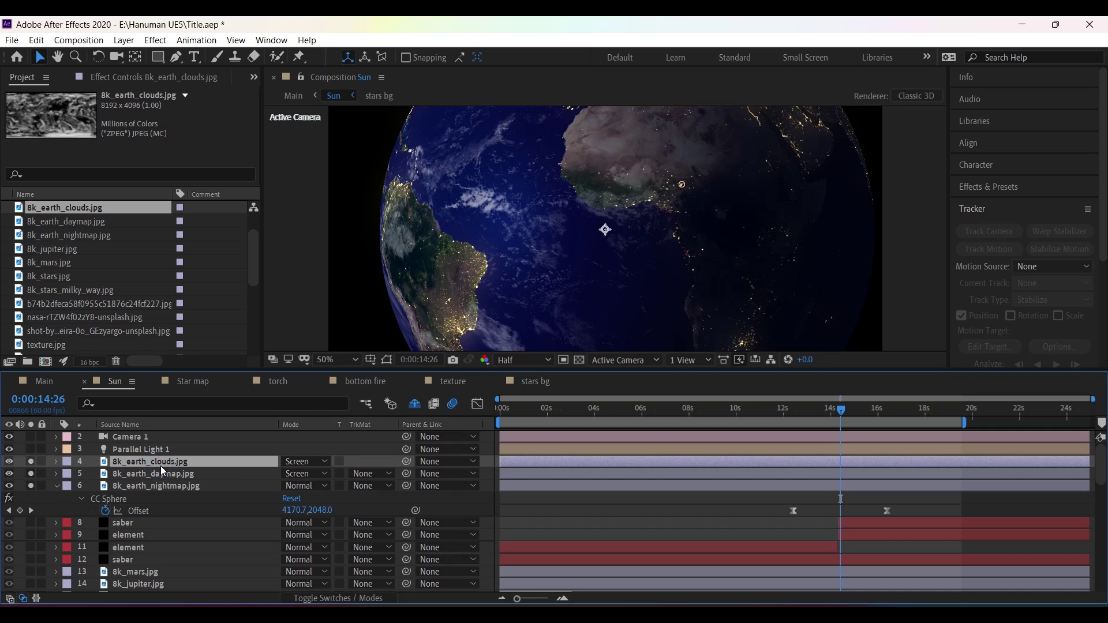
click(169, 80)
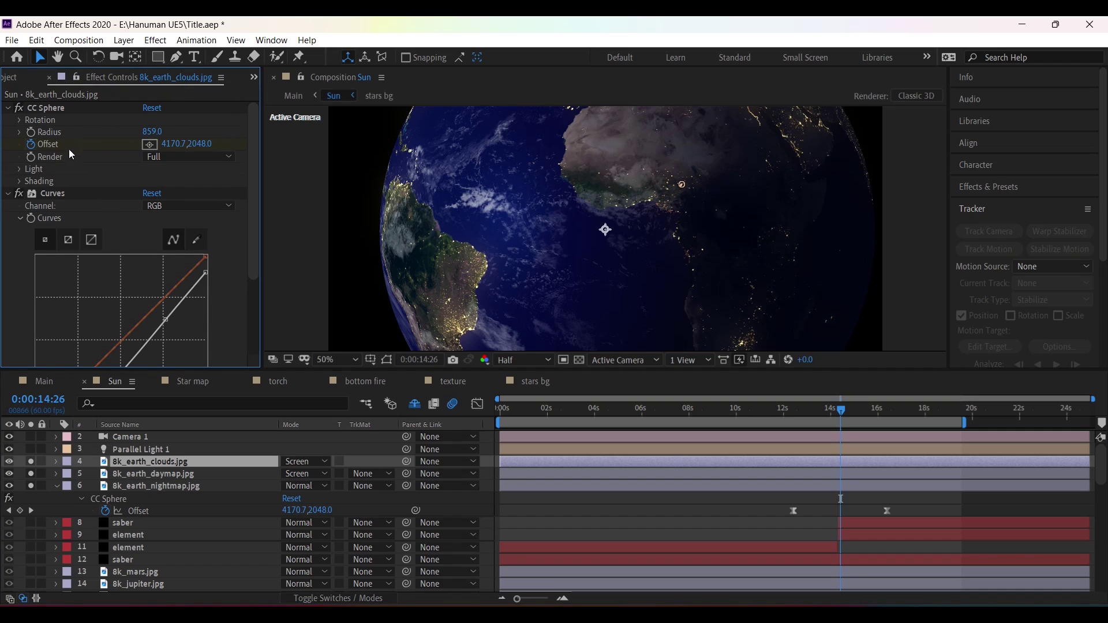
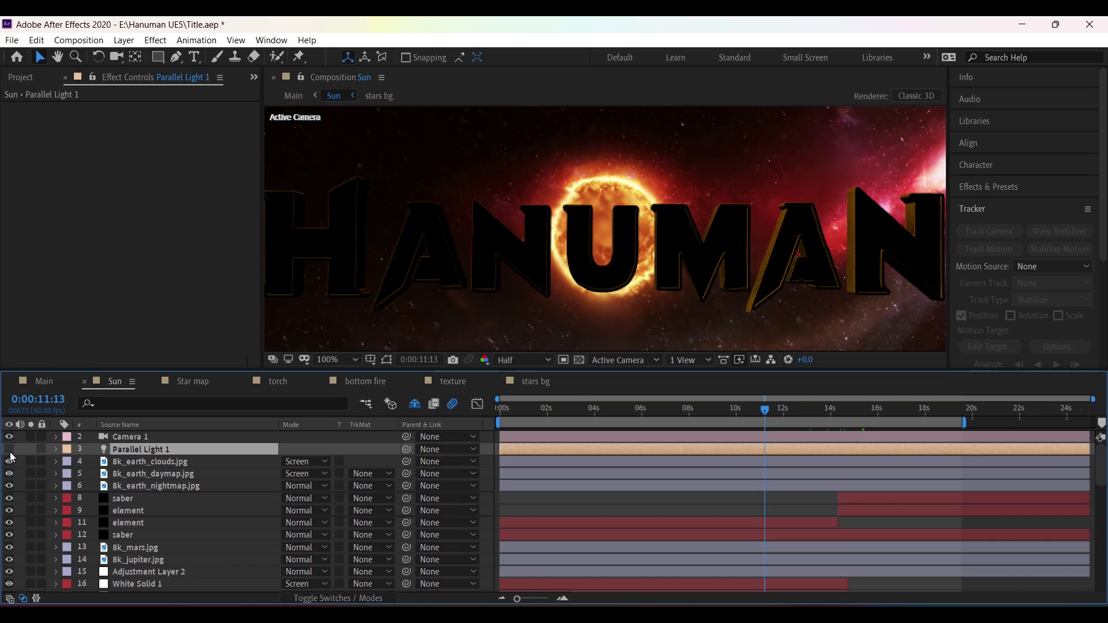
Step: Turn Parallel Light 1 back on at 0:00:11:13 and show the layer switches for the Sun composition's lower layers
click(9, 451)
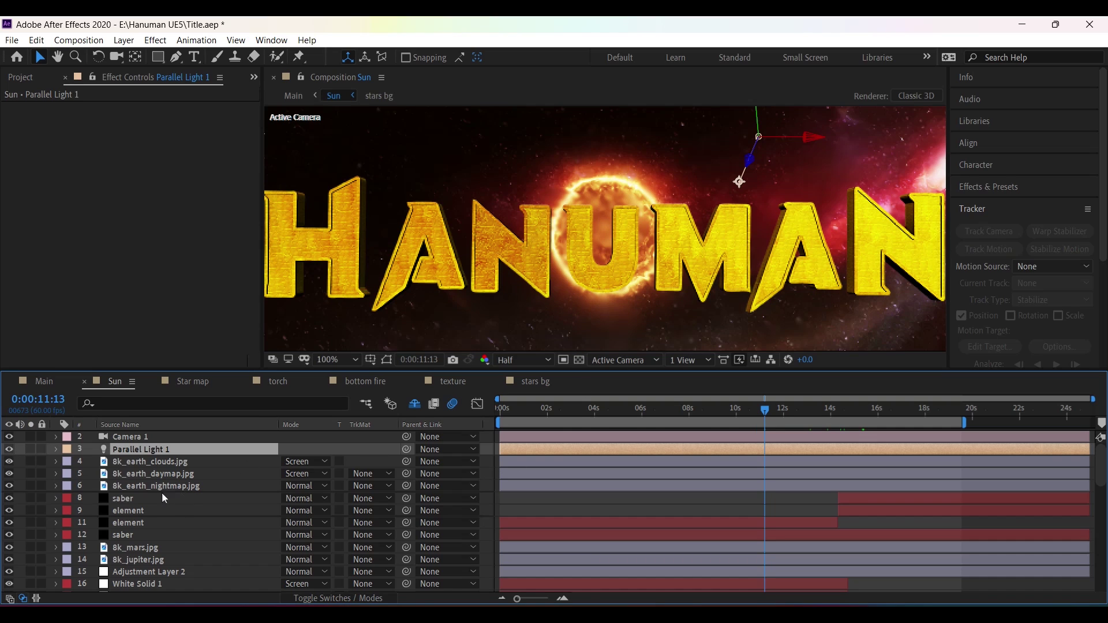
click(374, 597)
scroll(172, 462, down, 6)
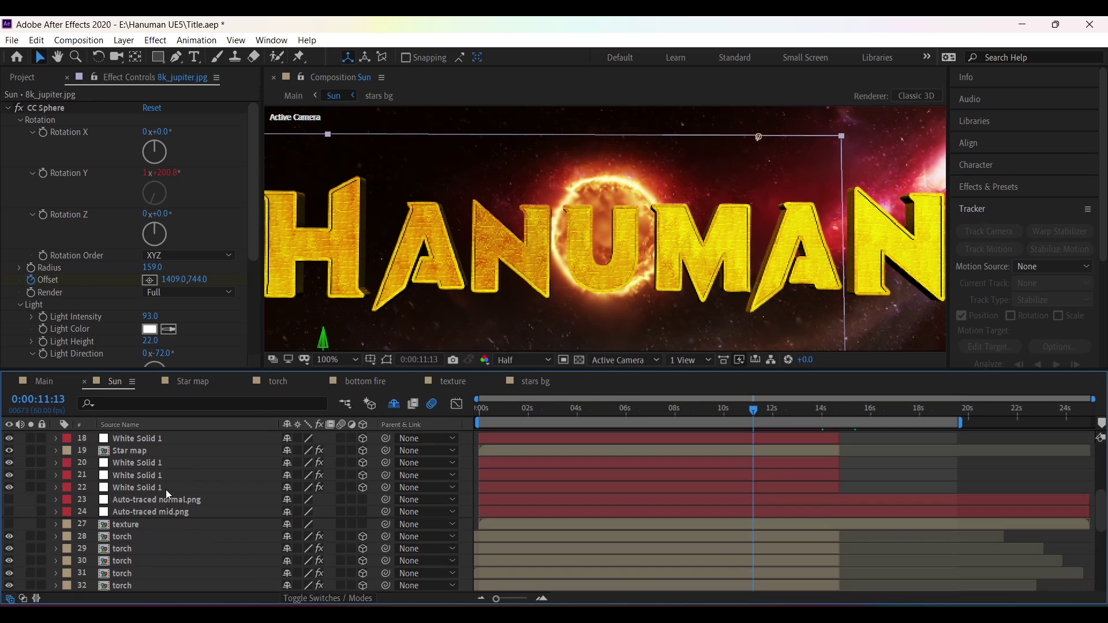
Step: Show the Material Options of the torch layer 31 to examine its shadow and light settings, and collapse the layer again
click(204, 500)
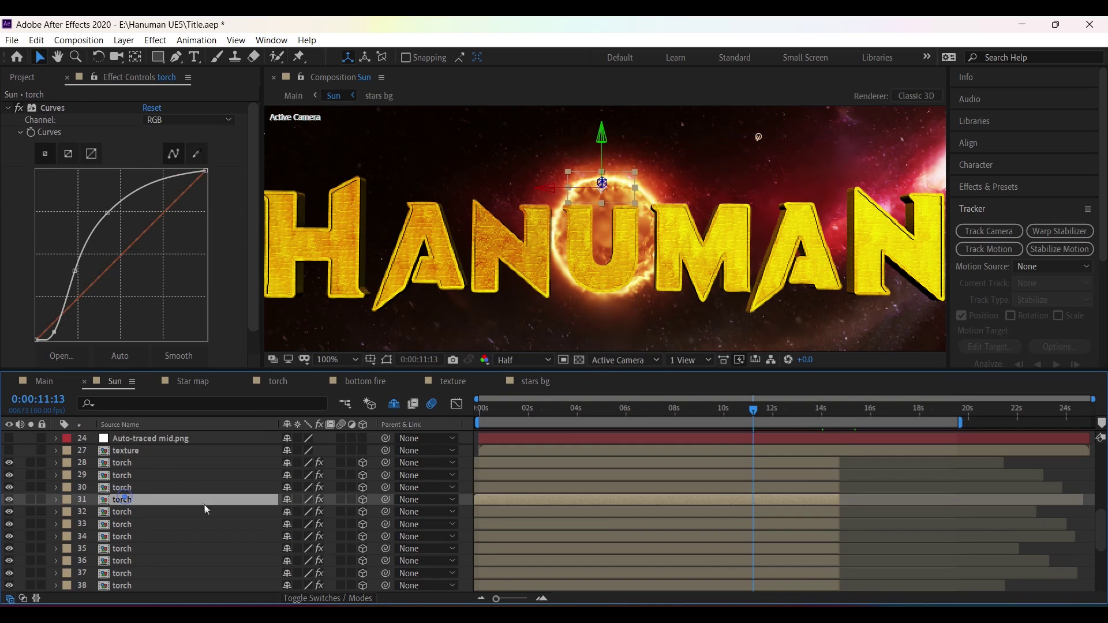
click(55, 499)
click(70, 560)
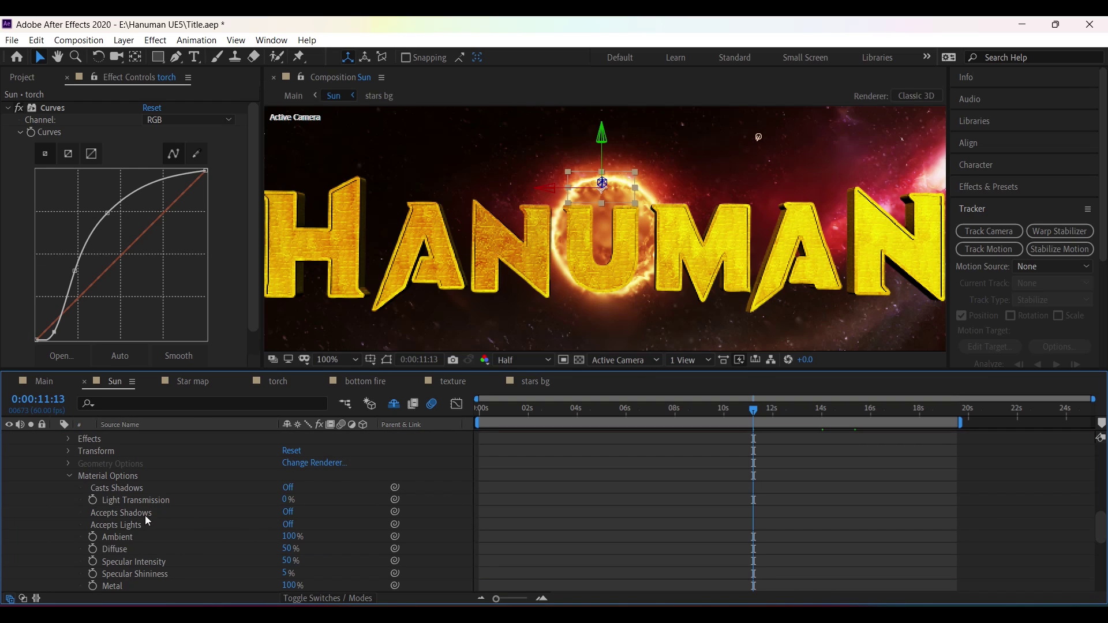
scroll(56, 562, up, 4)
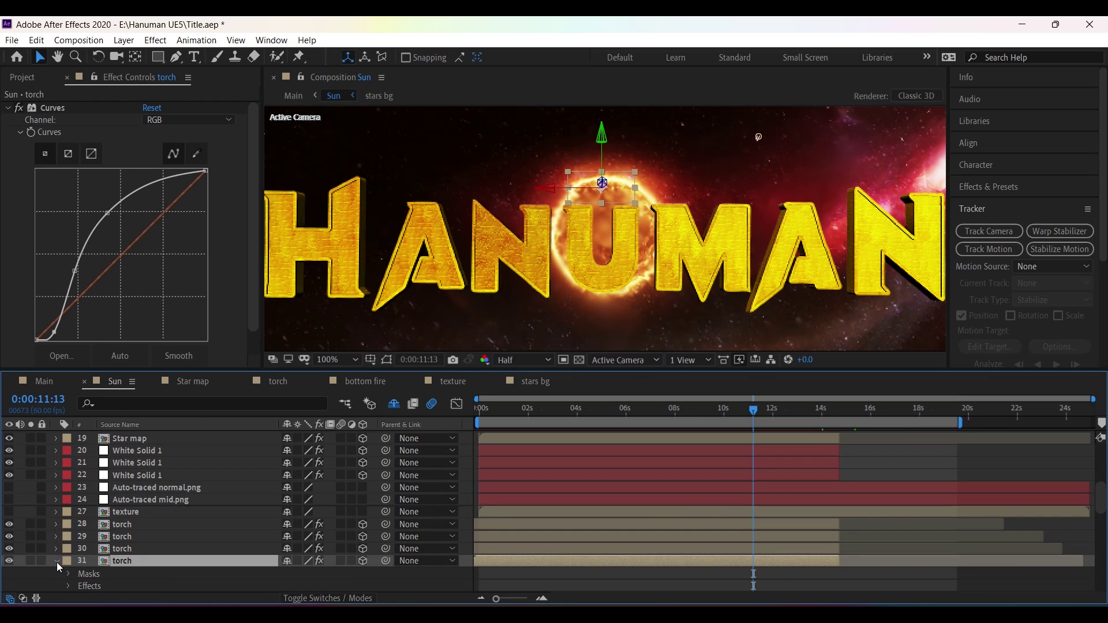
click(57, 562)
Step: Select the two element layers in turn at 0:00:14:24, where one ends and the other starts, and preview the composition to 0:00:15:39
scroll(173, 508, up, 5)
scroll(587, 299, down, 2)
click(811, 410)
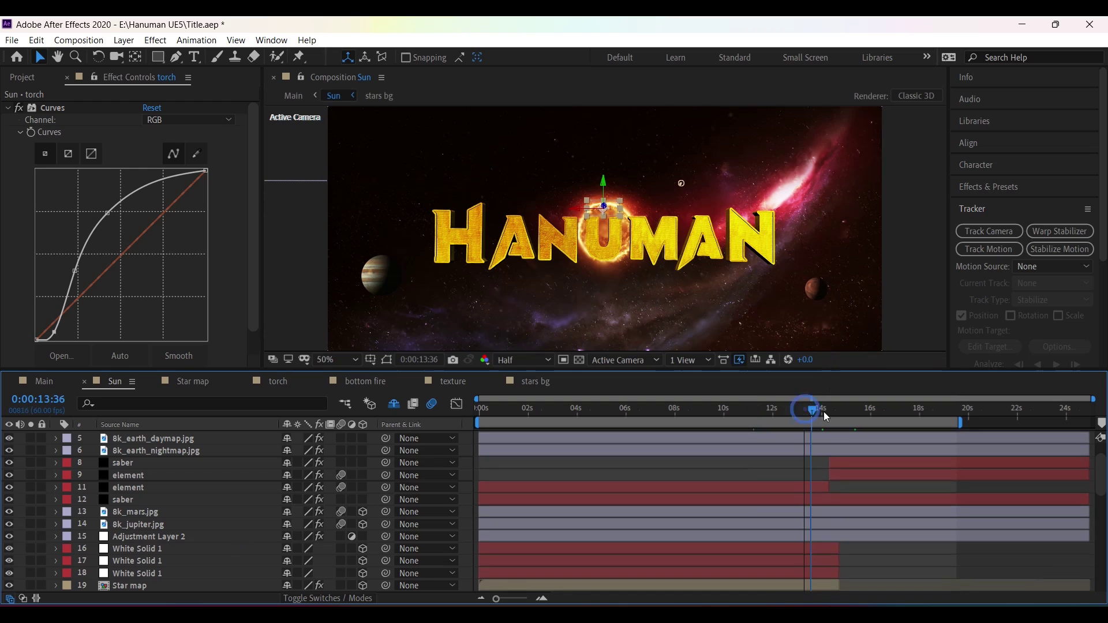
drag(823, 411, 830, 412)
click(156, 489)
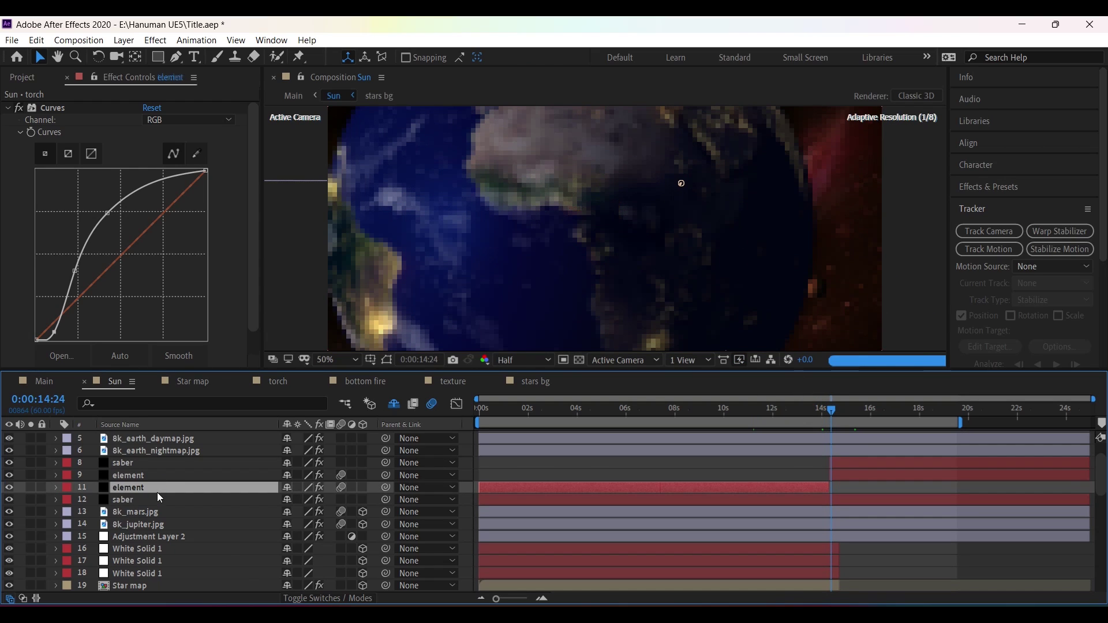
click(141, 475)
key(space)
key(space)
scroll(173, 547, down, 1)
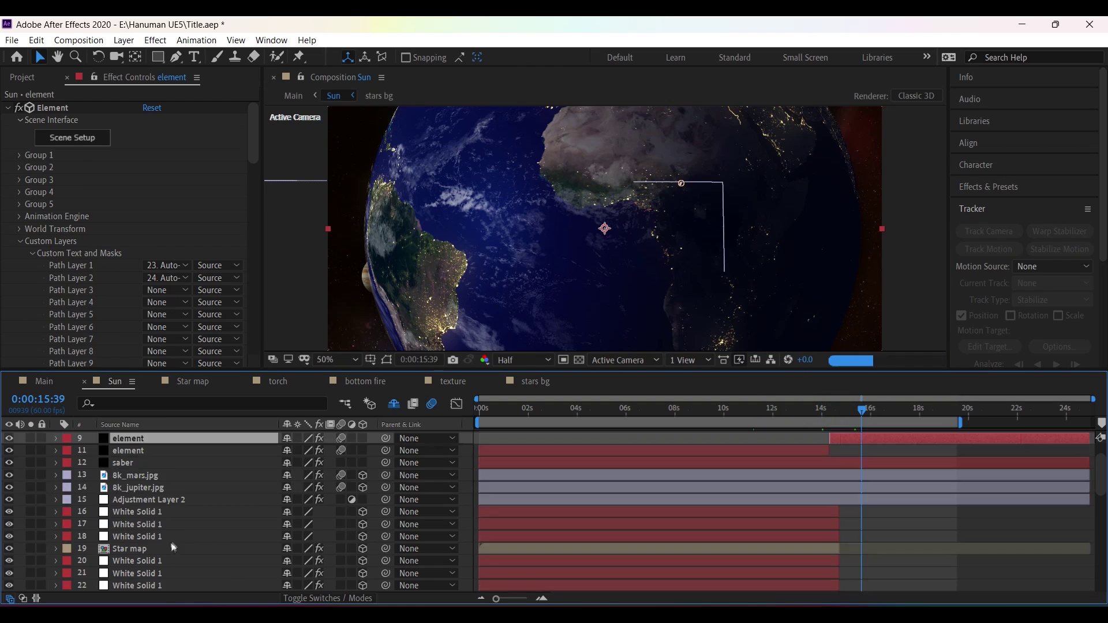
Step: View the path layer choices of element layer 9's custom text and masks, and inspect its extrusion models in Scene Setup
scroll(173, 547, up, 2)
click(166, 264)
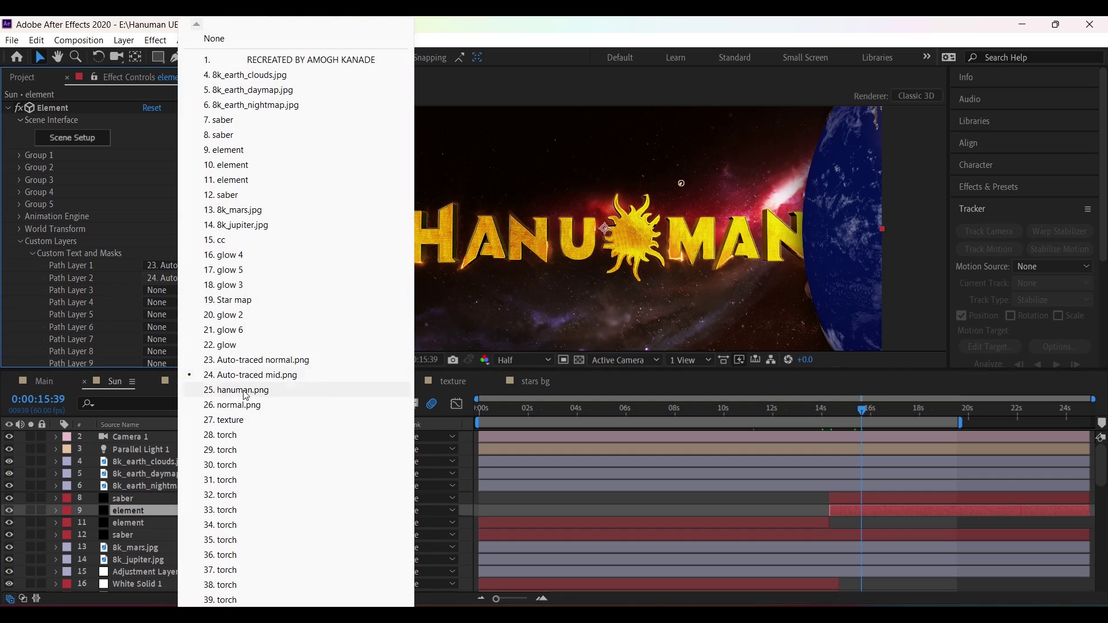
click(72, 138)
click(72, 138)
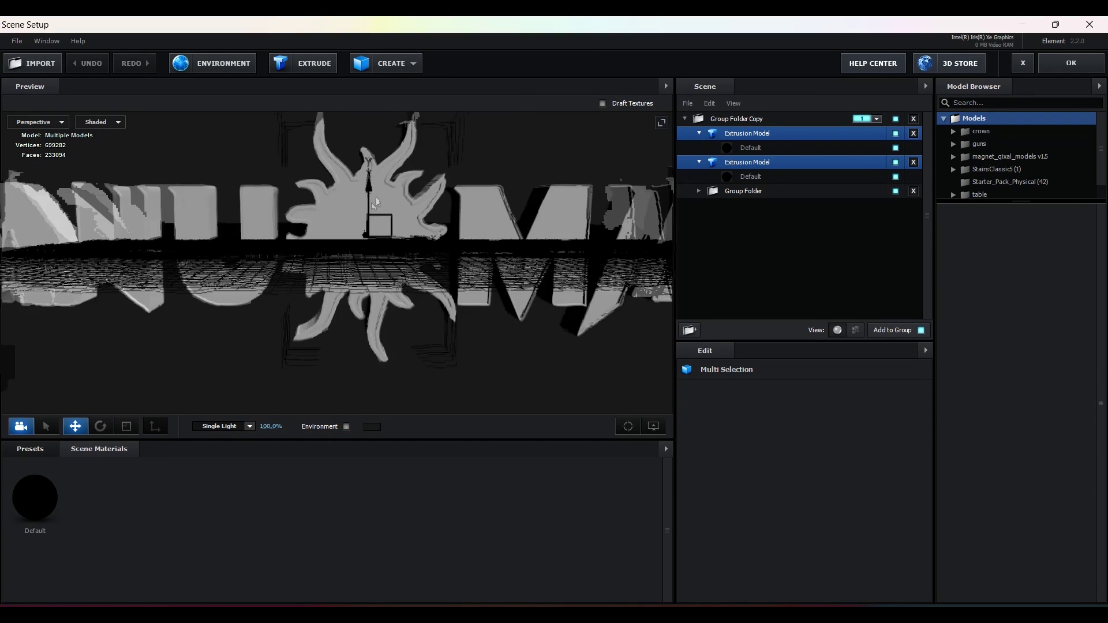
click(1071, 63)
Step: Solo both saber layers and briefly show the mask paths of saber layer 8
scroll(163, 524, down, 1)
click(134, 498)
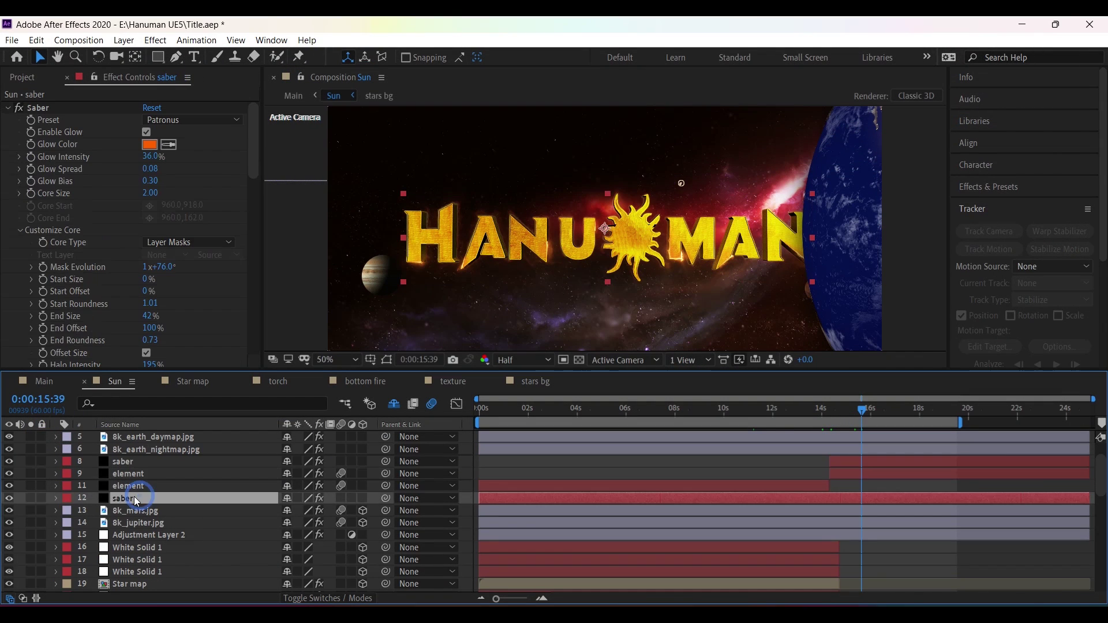
click(32, 497)
click(31, 462)
click(128, 462)
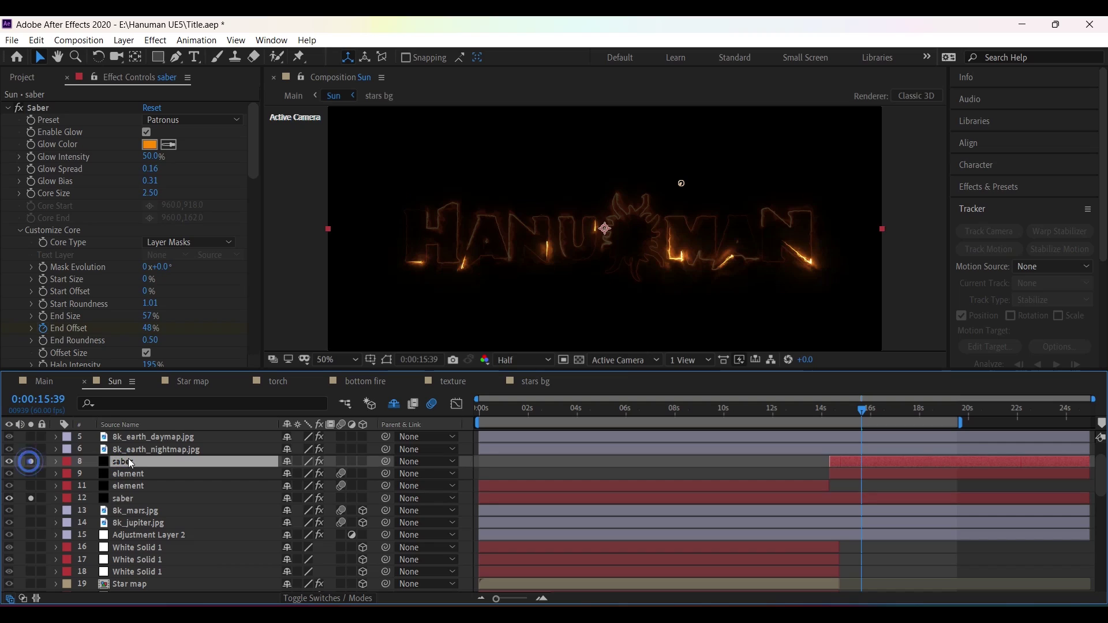
click(386, 359)
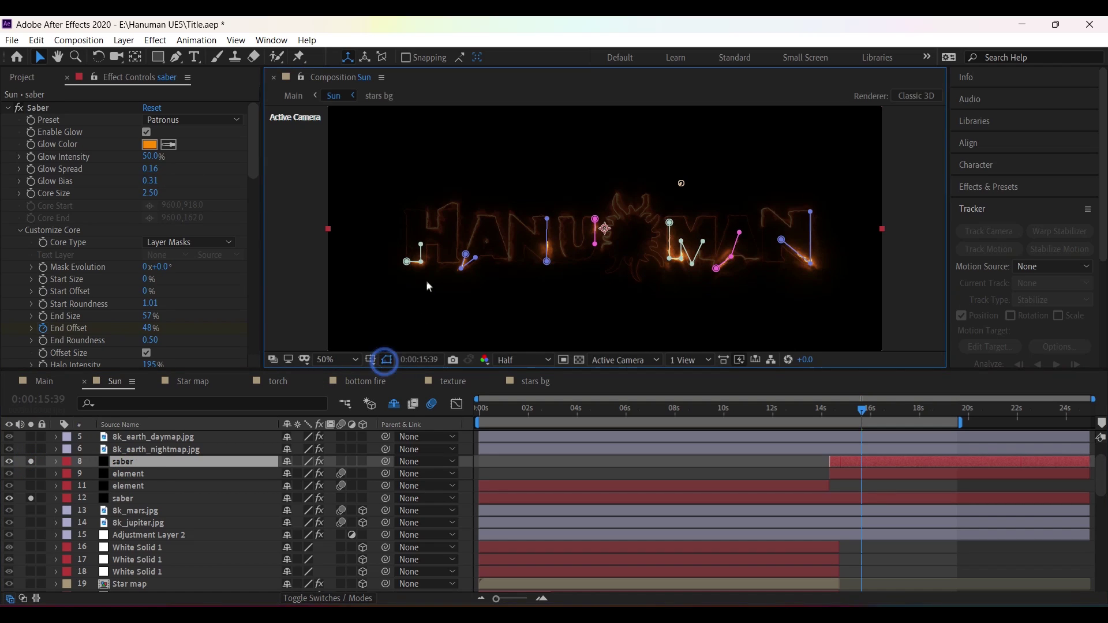
click(388, 358)
Step: Reveal the End Offset keyframes of saber layer 8 and scrub the soloed glow to 0:00:17:27
key(period)
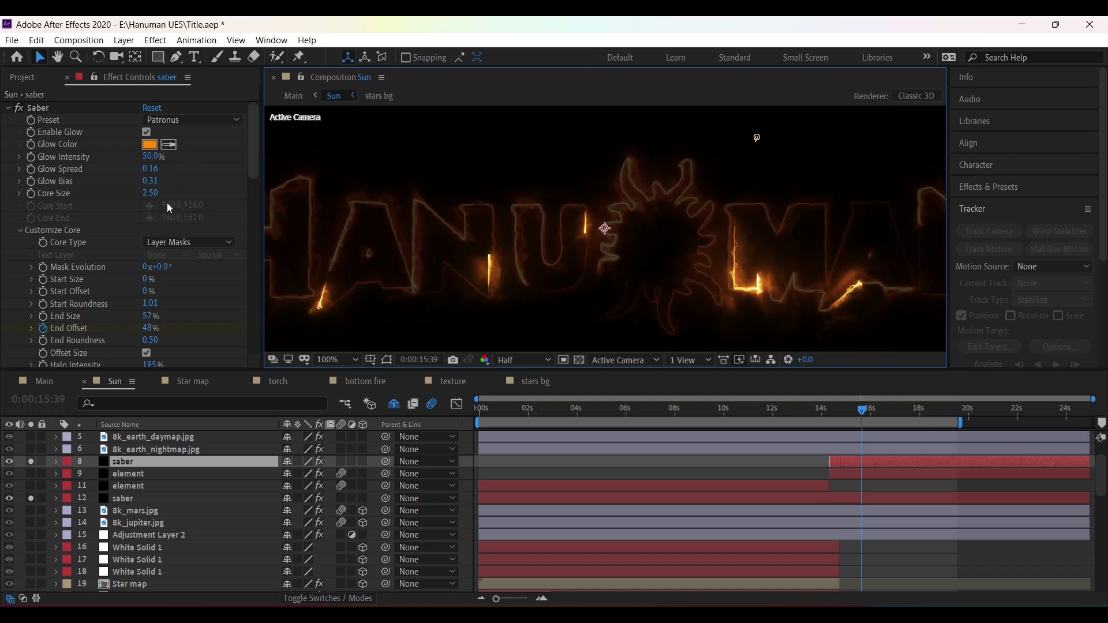
key(u)
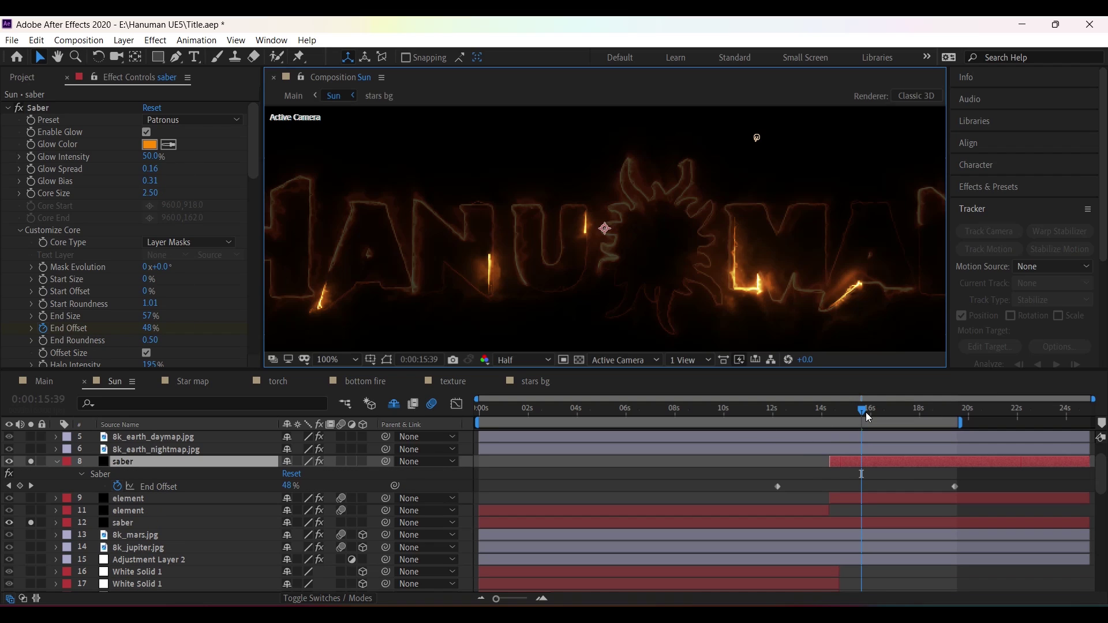
drag(868, 417, 905, 413)
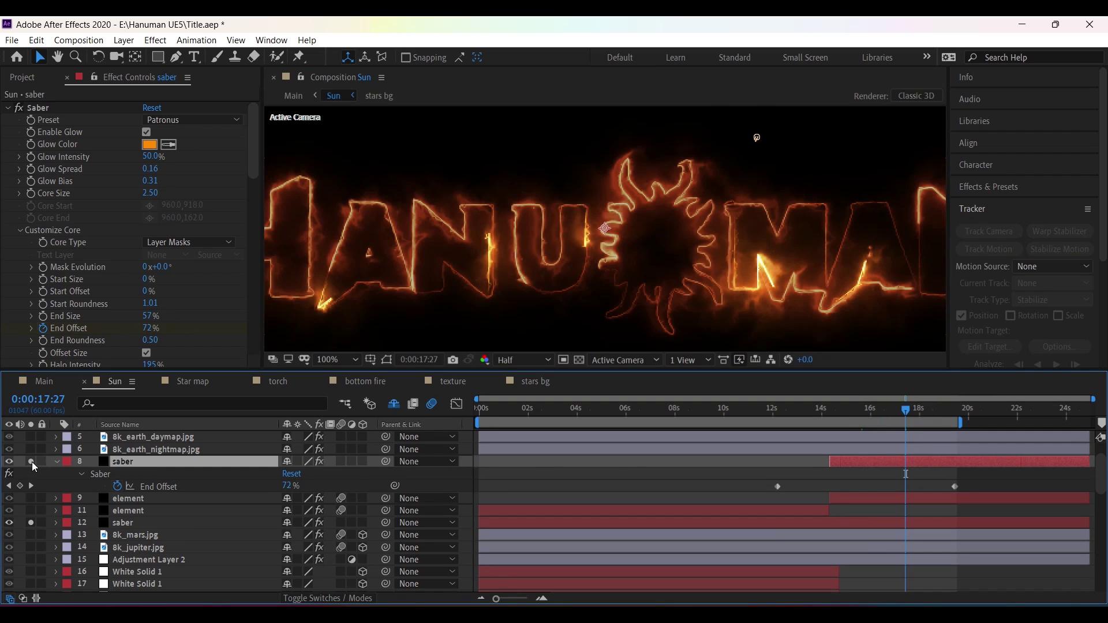
Step: Solo only saber layer 12, reveal its mask path and opacity keyframes, and preview its glow to 0:00:18:27
click(134, 523)
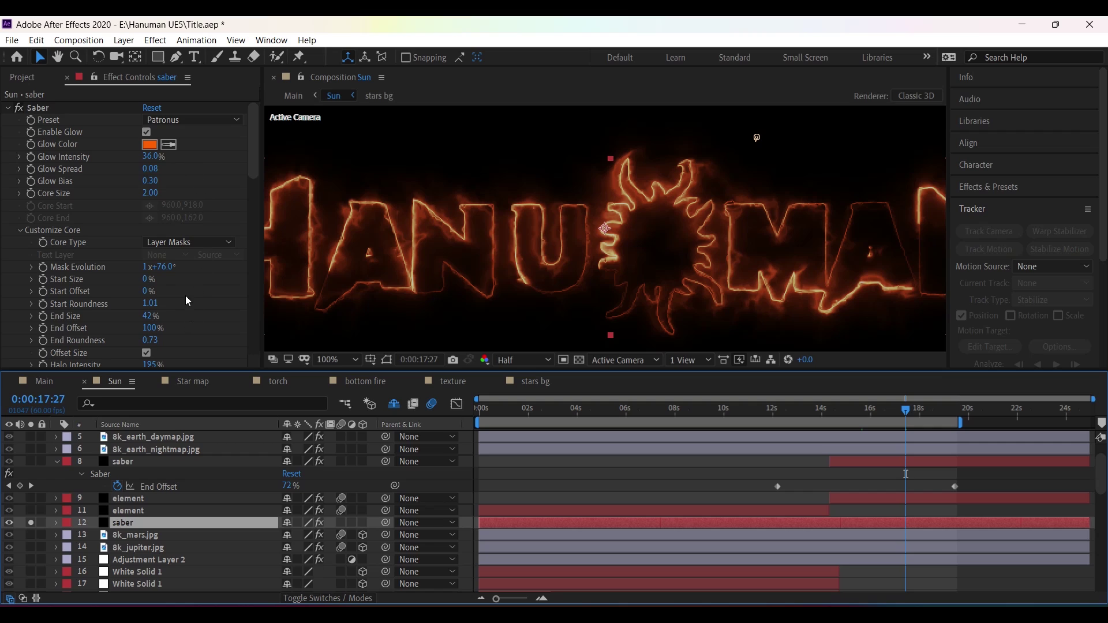
scroll(181, 305, down, 2)
key(u)
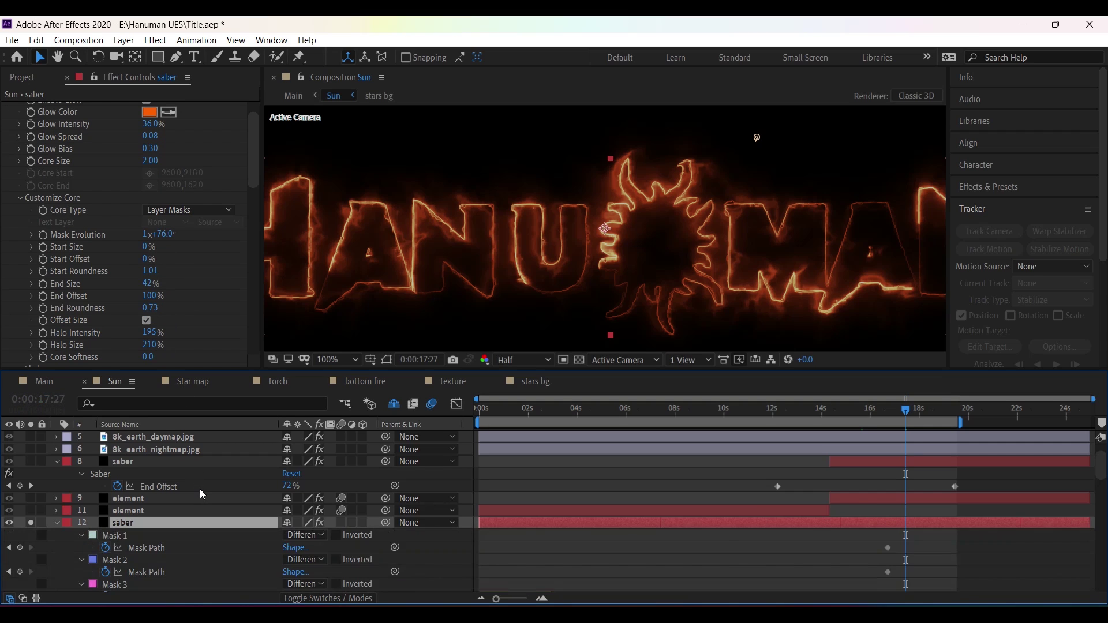
scroll(199, 490, down, 5)
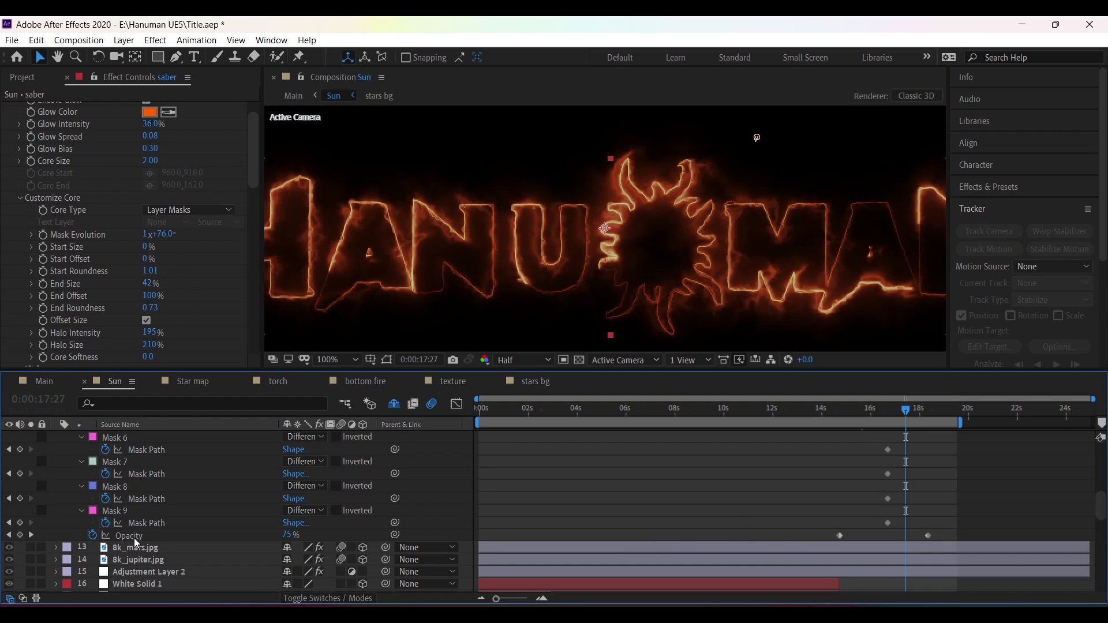
key(space)
key(space)
scroll(183, 586, up, 7)
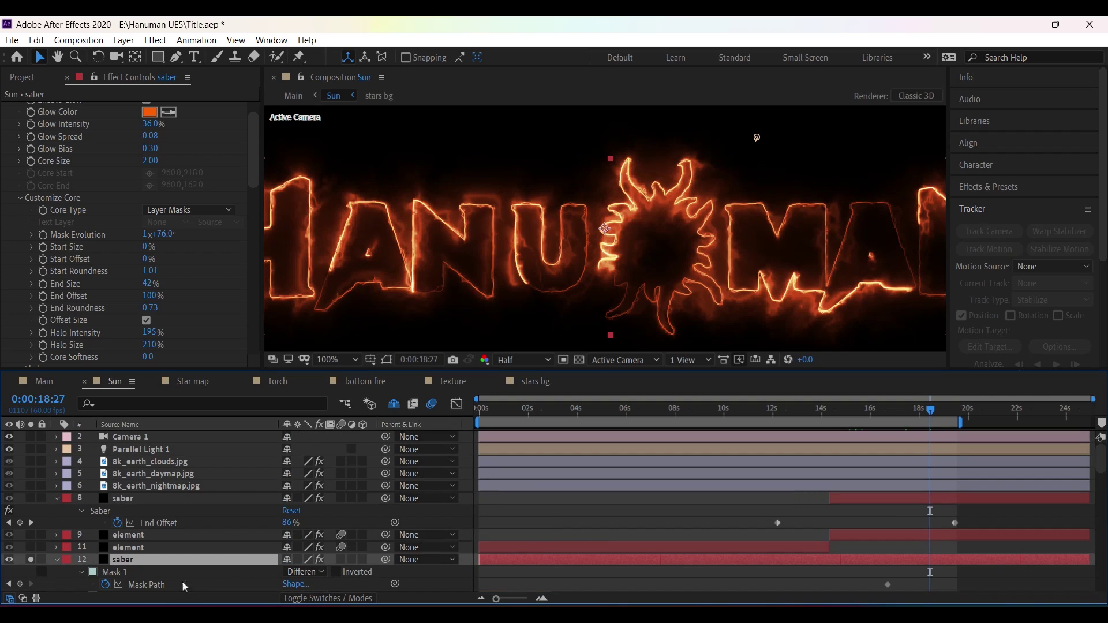
Step: Collapse the properties of both saber layers and turn off the remaining solo
click(57, 559)
click(56, 498)
click(31, 535)
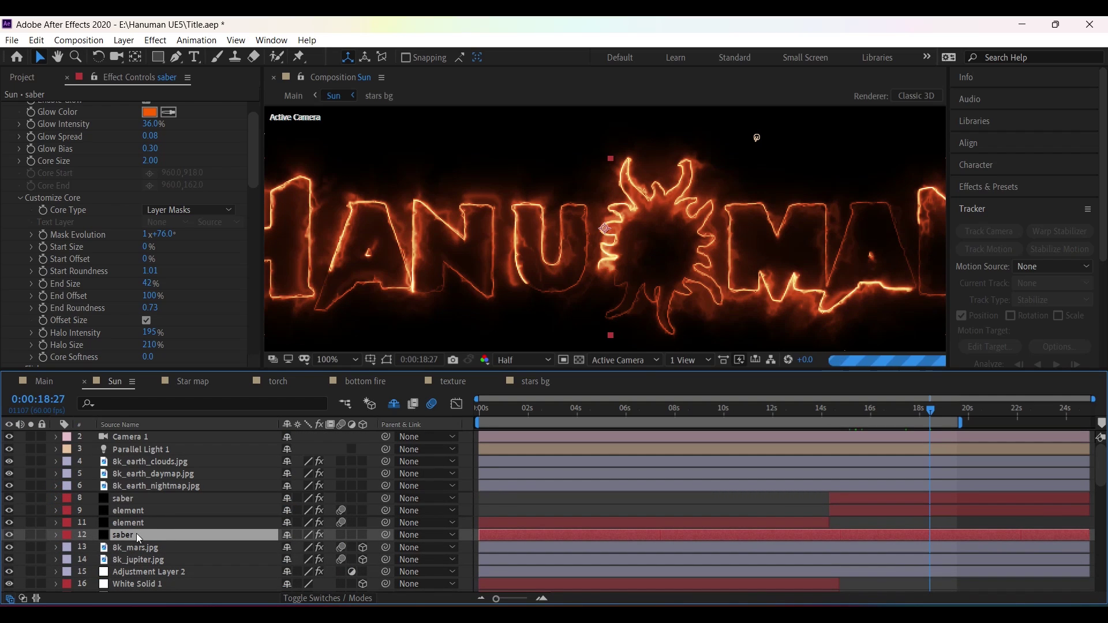
Step: Show the whole title at 0:00:17:46 and view the effects on the 8k_jupiter.jpg and 8k_mars.jpg layers
click(338, 360)
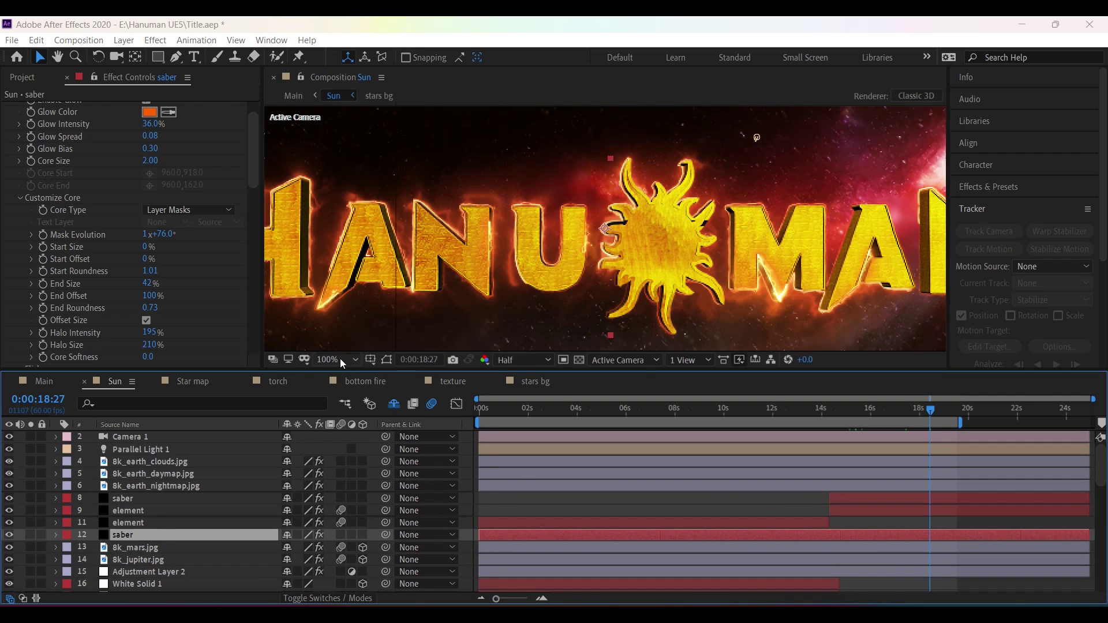
click(349, 372)
drag(930, 409, 913, 411)
scroll(185, 478, down, 2)
click(157, 522)
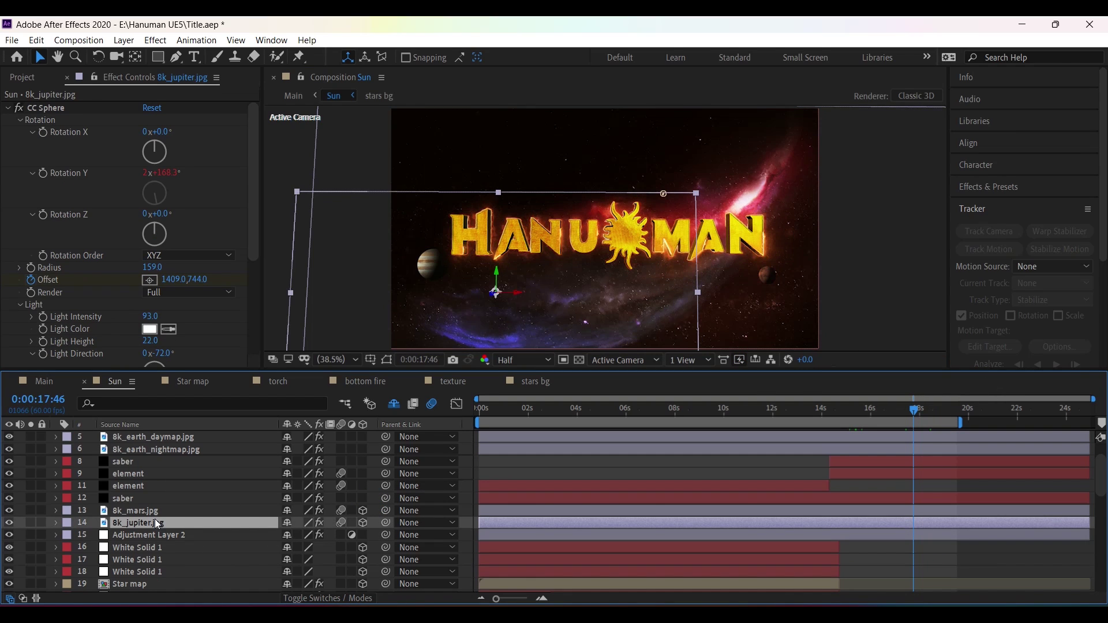
click(157, 511)
Step: Set the 8k_jupiter.jpg layer's CC Sphere light direction to -273°, ambient to 9, diffuse to 92 and metal to 71
click(177, 521)
scroll(397, 283, up, 1)
scroll(20, 209, down, 5)
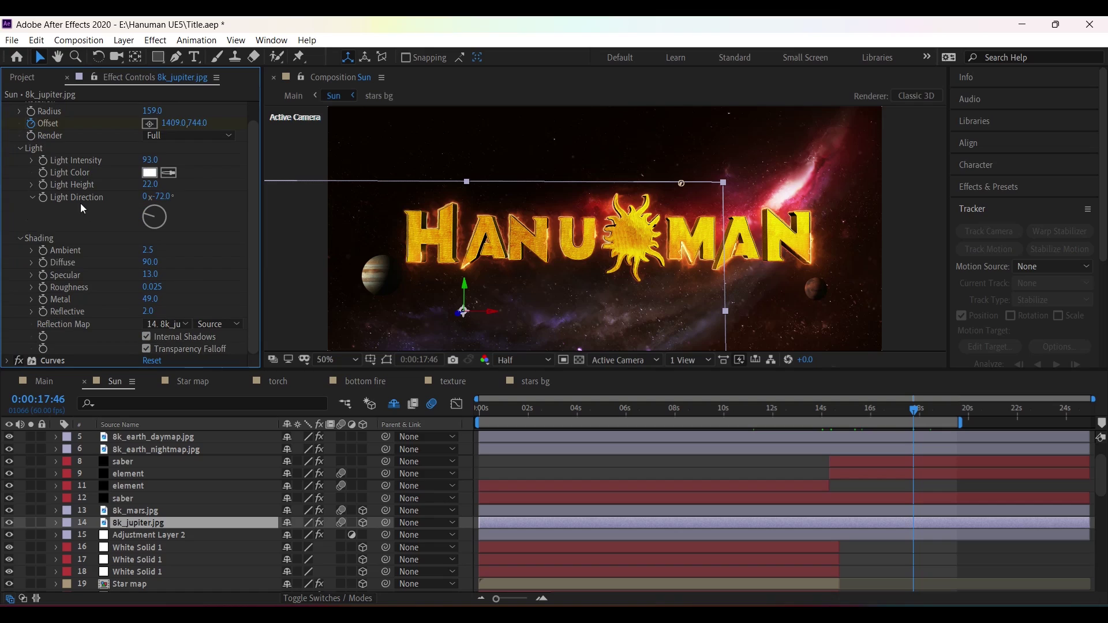
drag(172, 220, 166, 221)
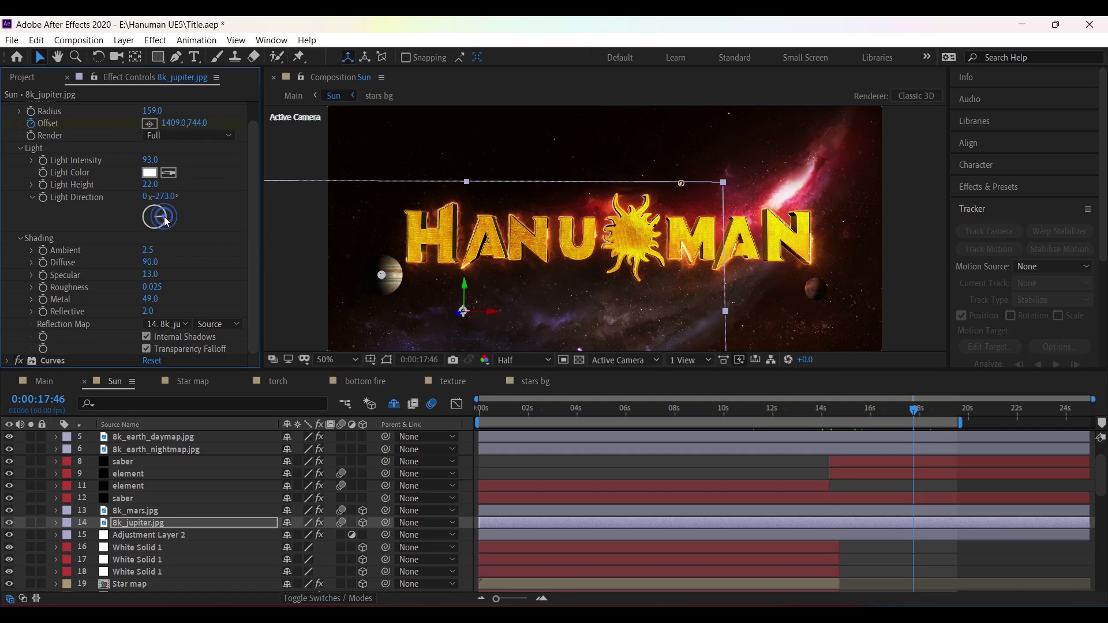
drag(152, 267, 169, 264)
drag(155, 305, 171, 307)
drag(149, 250, 149, 250)
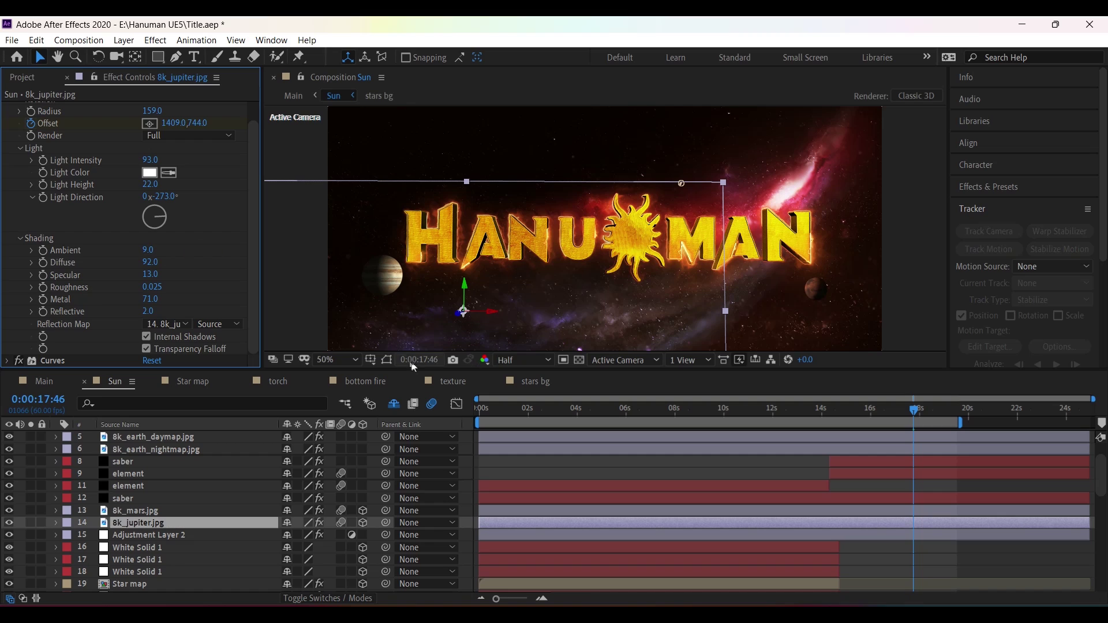
key(shift+slash)
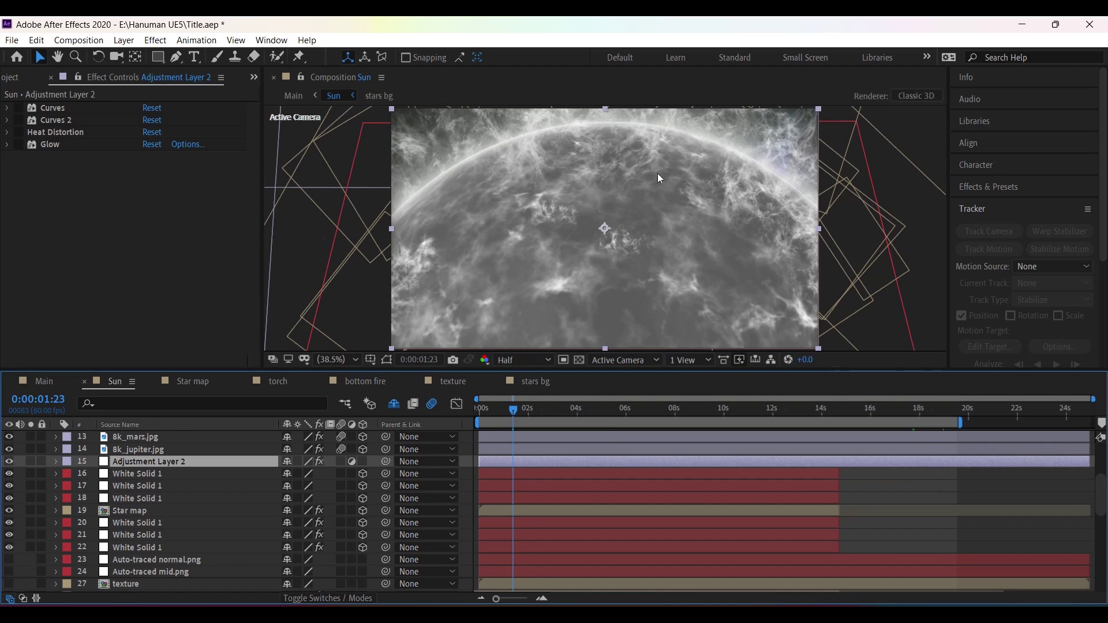